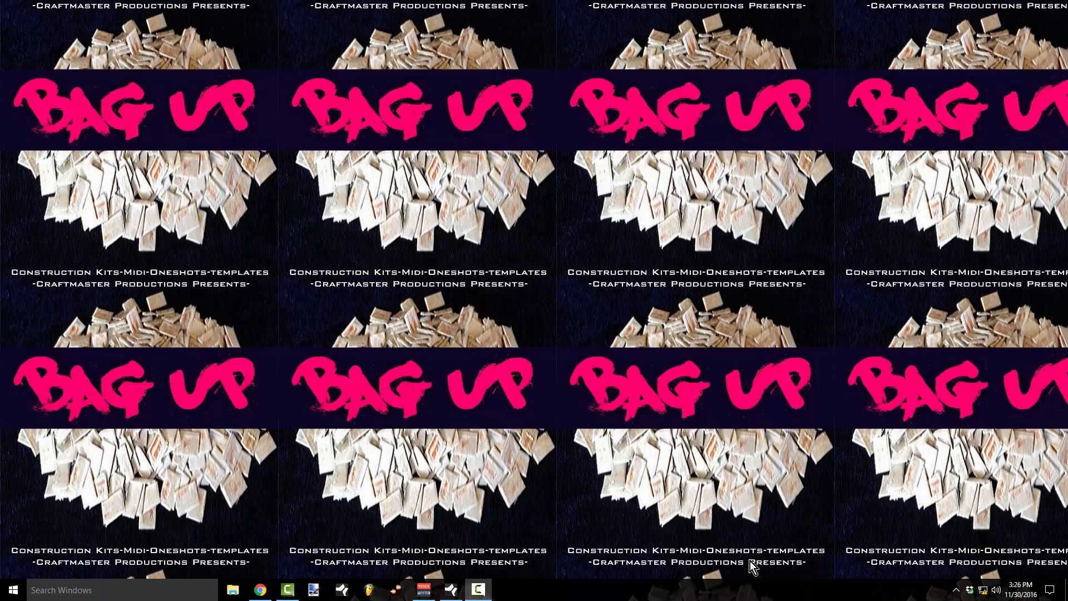
Switch to Studio One and create an empty instrument part on the Nexus track.
left_click(451, 590)
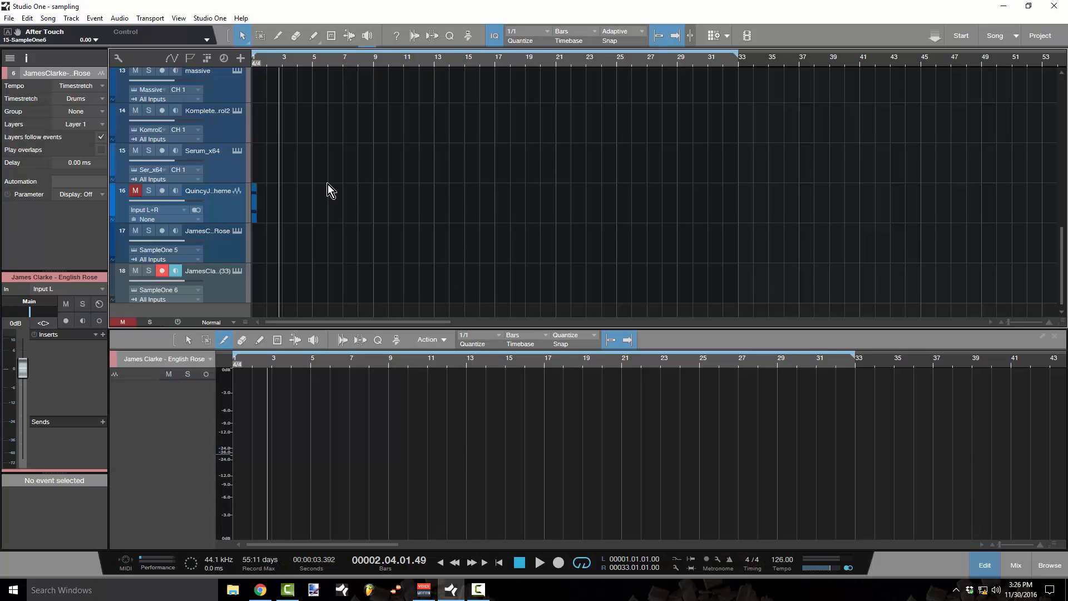
scroll(328, 184, "up", 5)
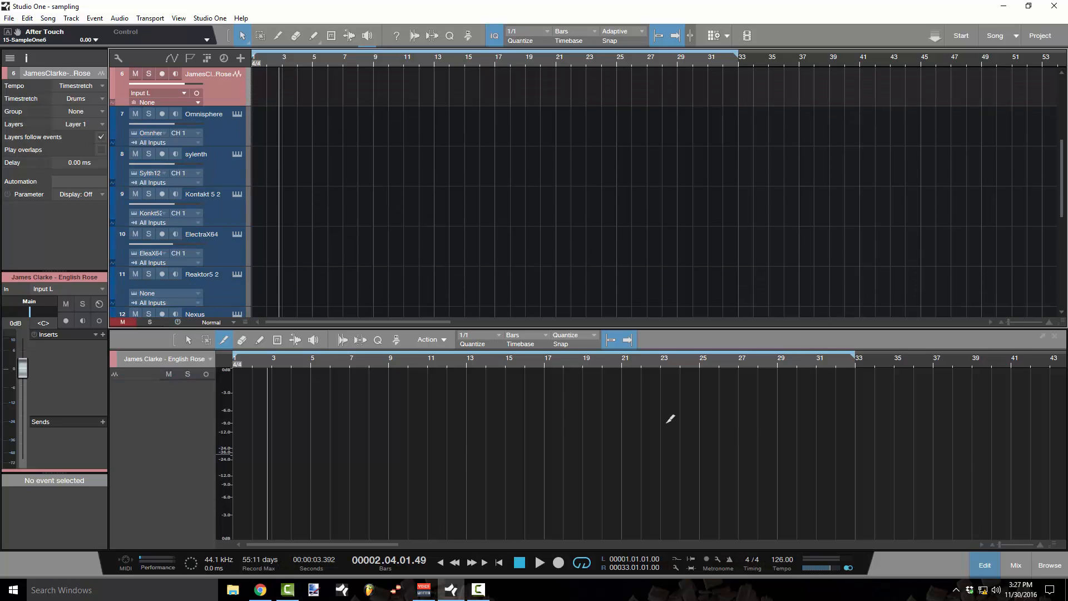
scroll(313, 226, "down", 1)
scroll(314, 228, "down", 1)
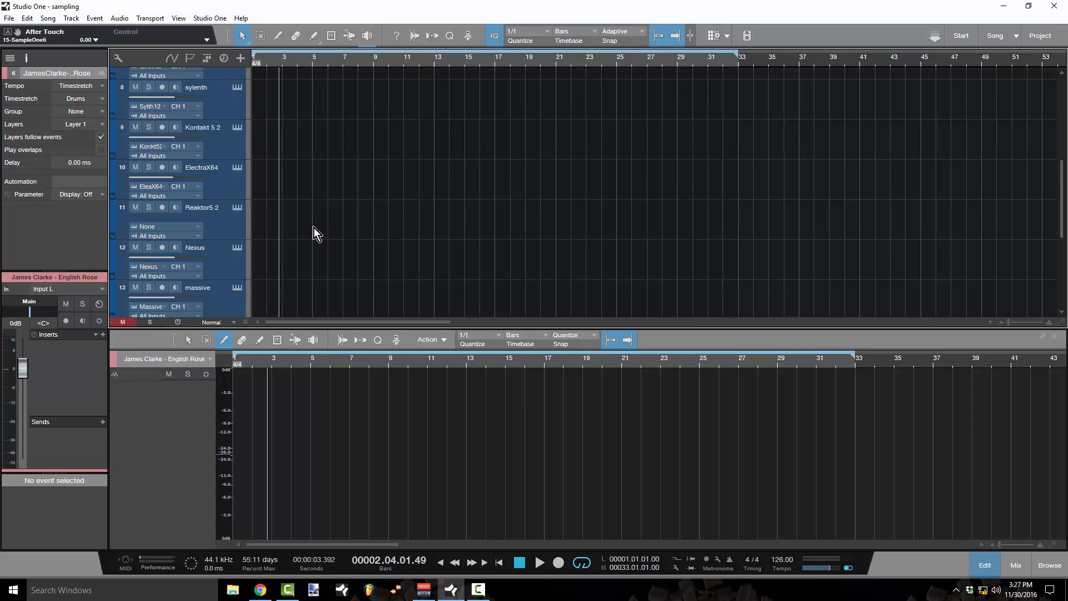
double_click(265, 263)
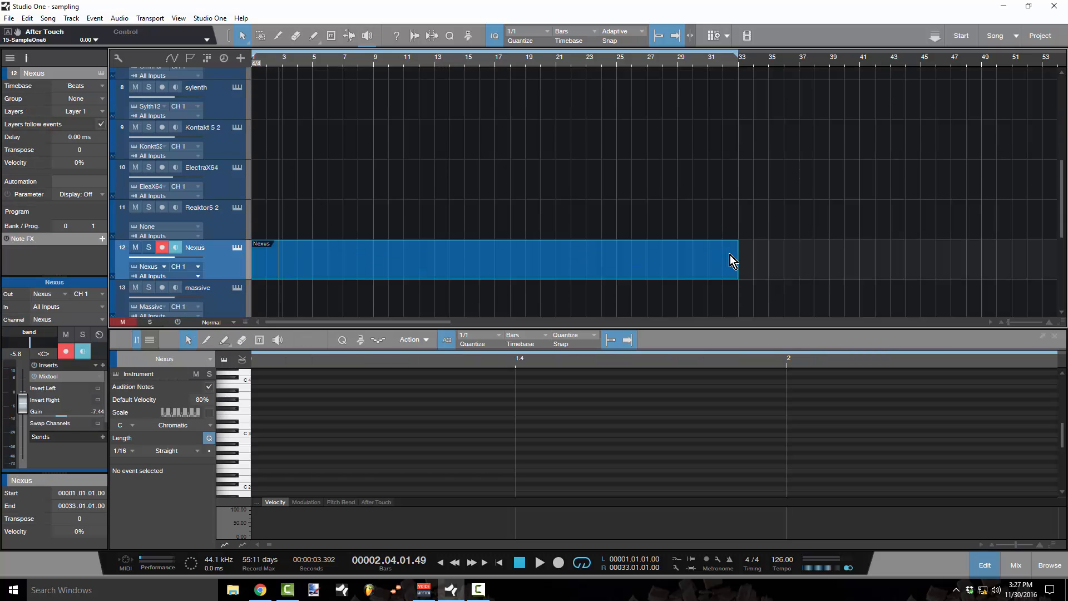
Shorten the Nexus part and the loop range so both end at bar 5.
left_click_drag(733, 256, 327, 258)
left_click_drag(735, 62, 315, 146)
left_click_drag(332, 252, 311, 255)
left_click_drag(347, 361, 356, 321)
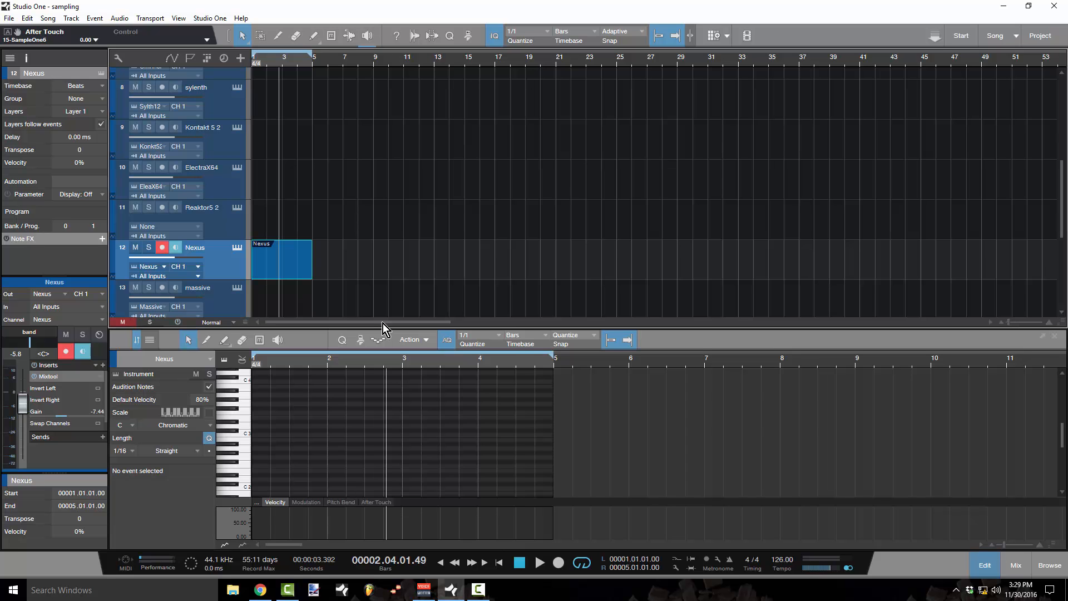
right_click(382, 322)
left_click(428, 206)
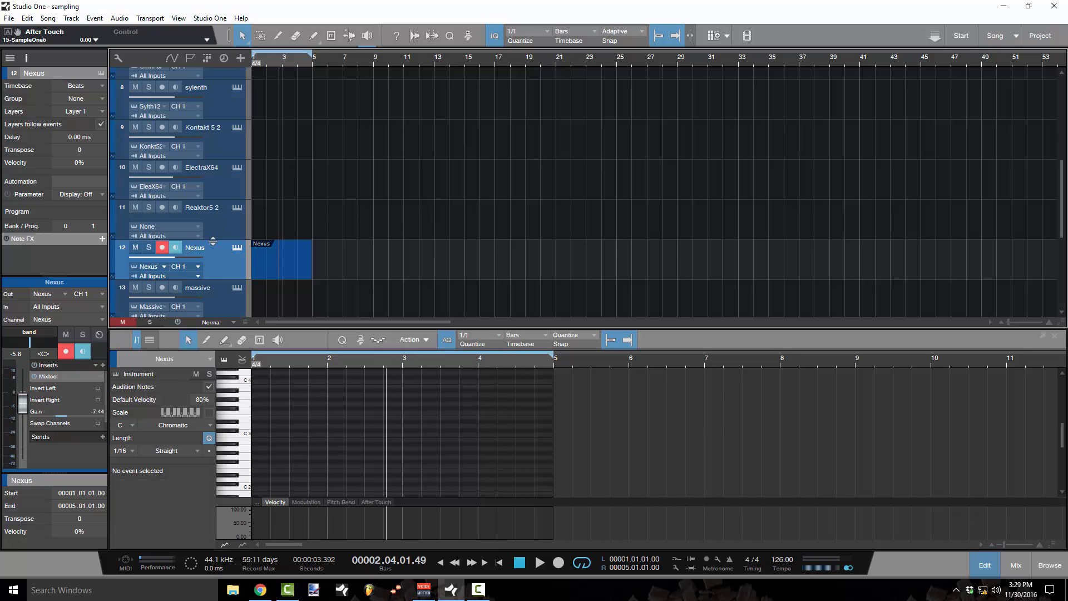
Add a C3 note at the start of the Nexus part and shorten it to an eighth note with 1/8 quantize.
left_click(242, 433)
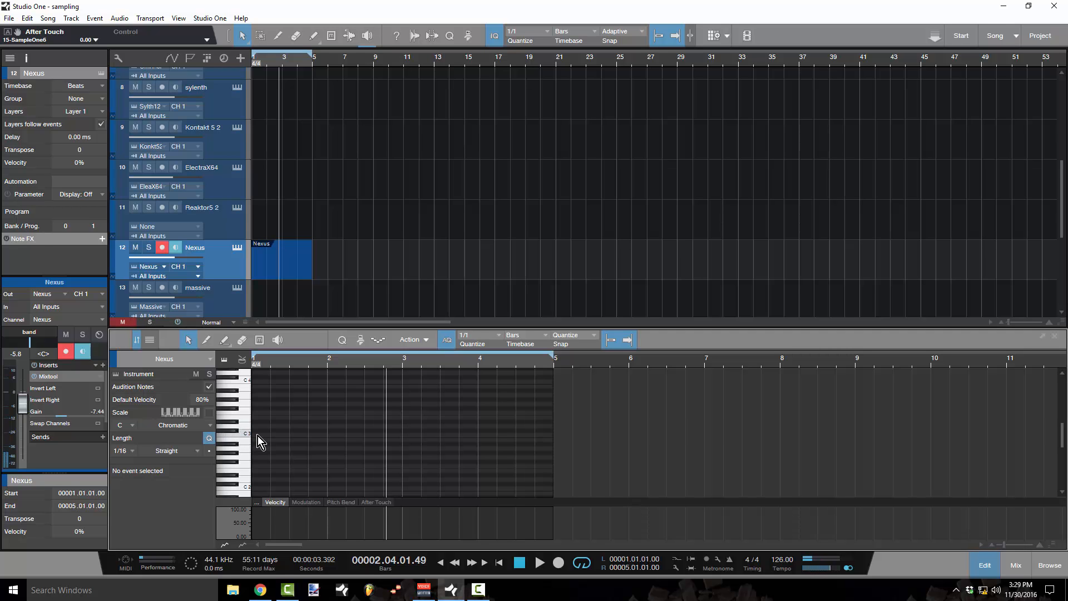
double_click(258, 436)
left_click_drag(257, 435, 270, 440)
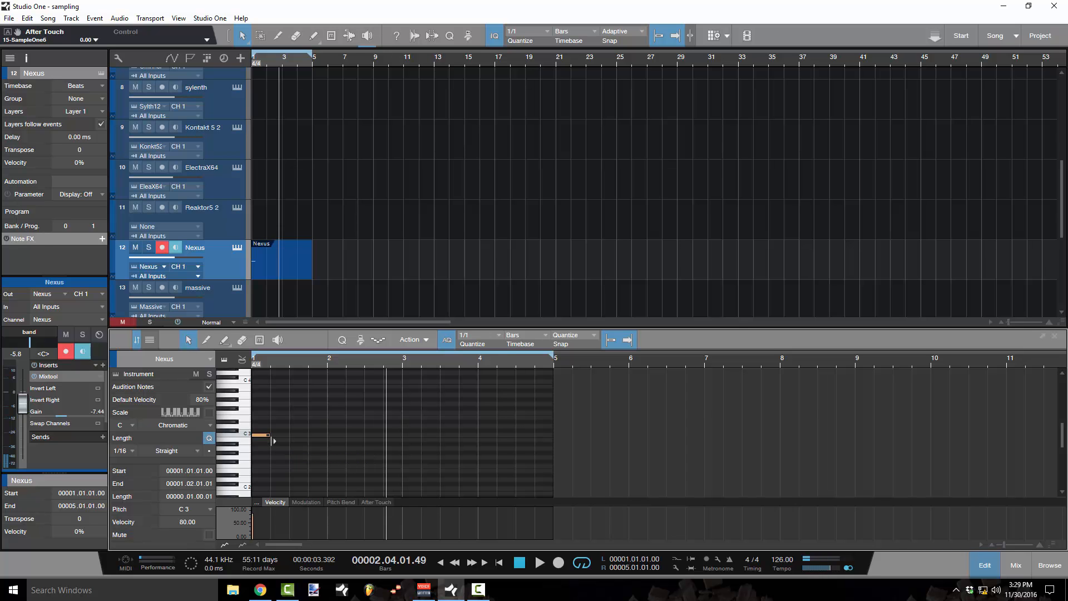
left_click(493, 338)
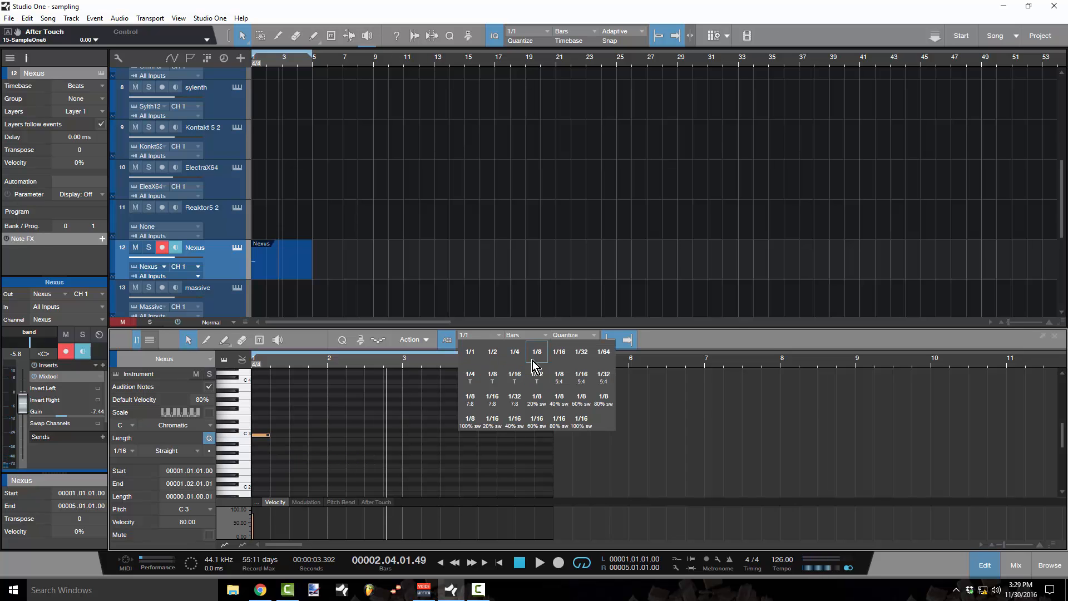
left_click(532, 357)
left_click_drag(269, 436, 259, 441)
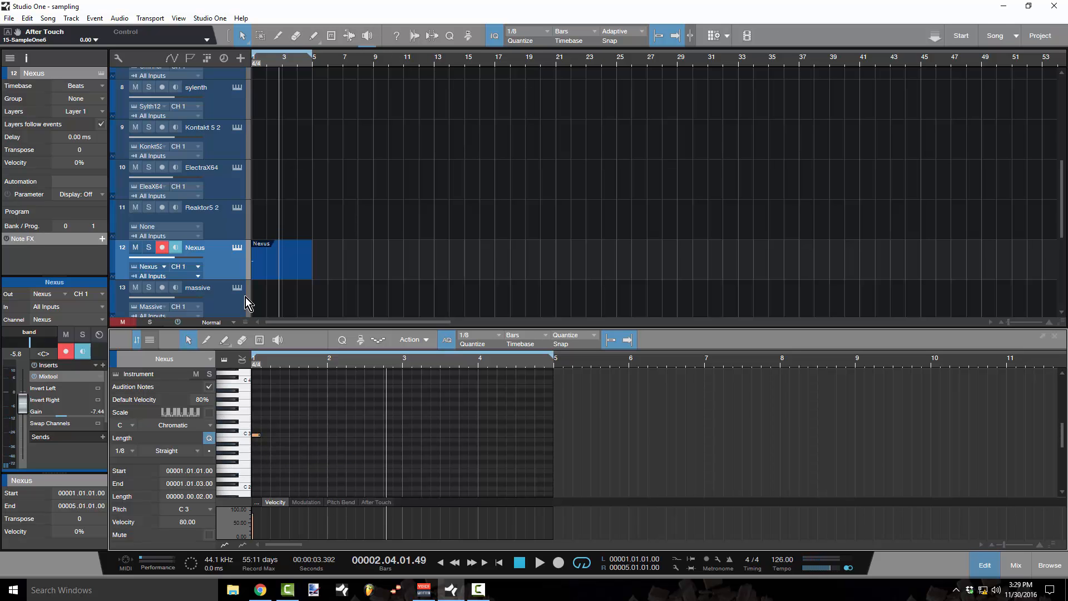
Turn off note auditioning and duplicate the eighth note on C3 repeatedly until it fills all four bars.
left_click(209, 387)
key("d")
key("d")
key("d")
key("d")
key("d")
key("d")
key("d")
key("d")
key("d")
key("d")
key("d")
key("d")
key("d")
key("d")
key("d")
key("d")
key("d")
key("d")
key("d")
key("d")
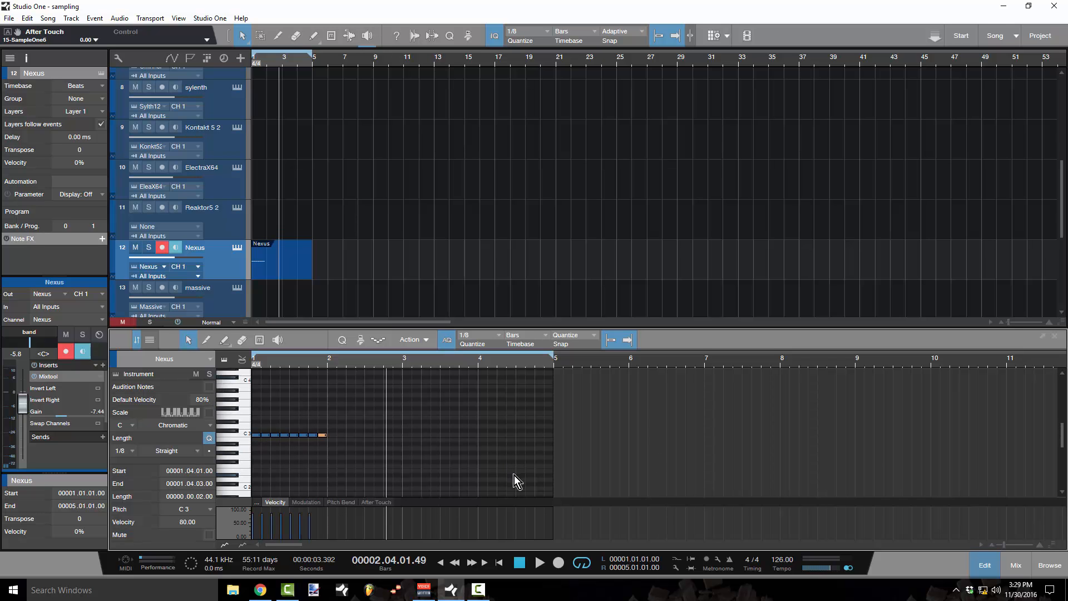
key("d")
key("d")
key("d")
key("d")
key("d")
key("d")
key("d")
key("d")
key("d")
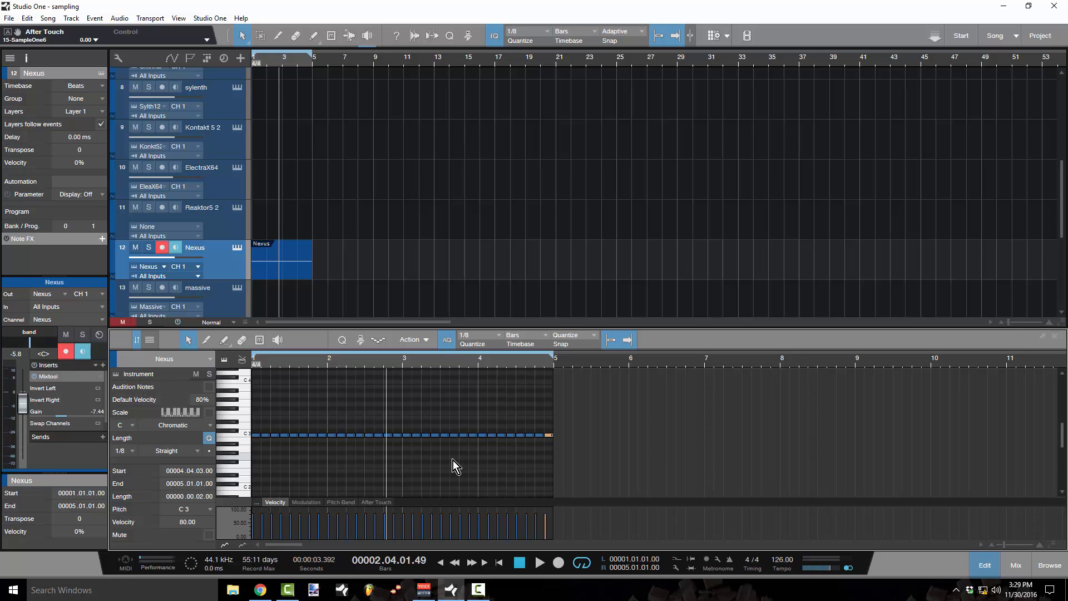
Return to the song start and enable the editor's scale constraint with C Natural Minor.
key("Home")
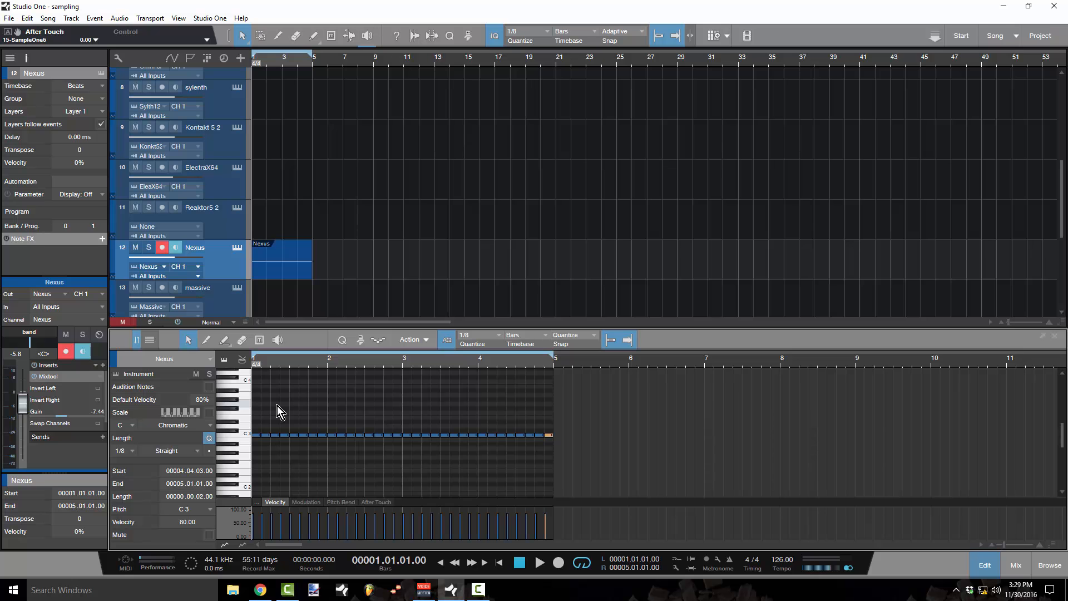
left_click(209, 413)
left_click(186, 426)
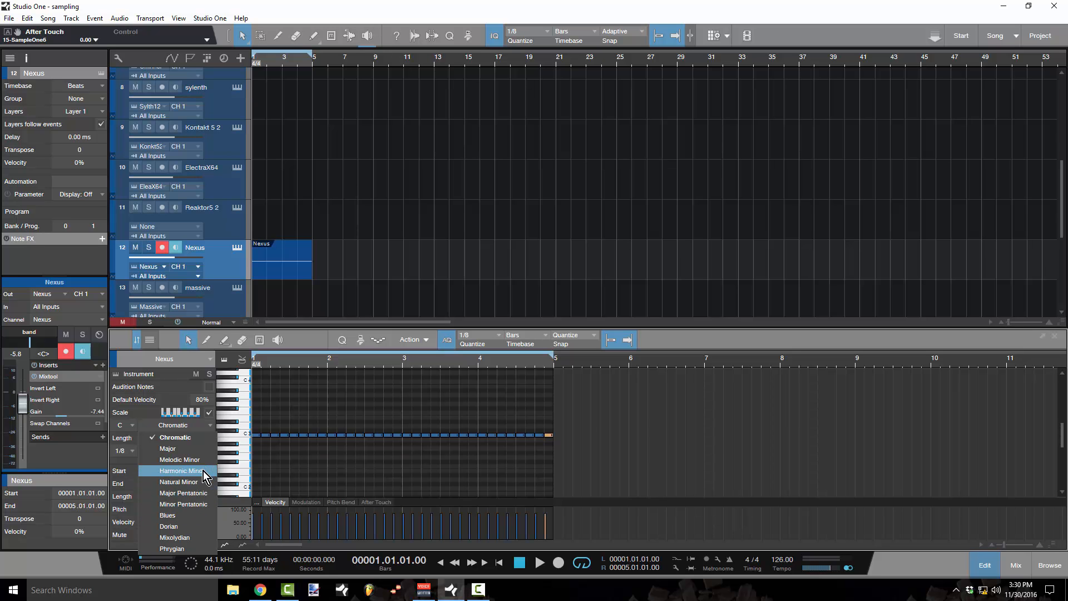
left_click(199, 482)
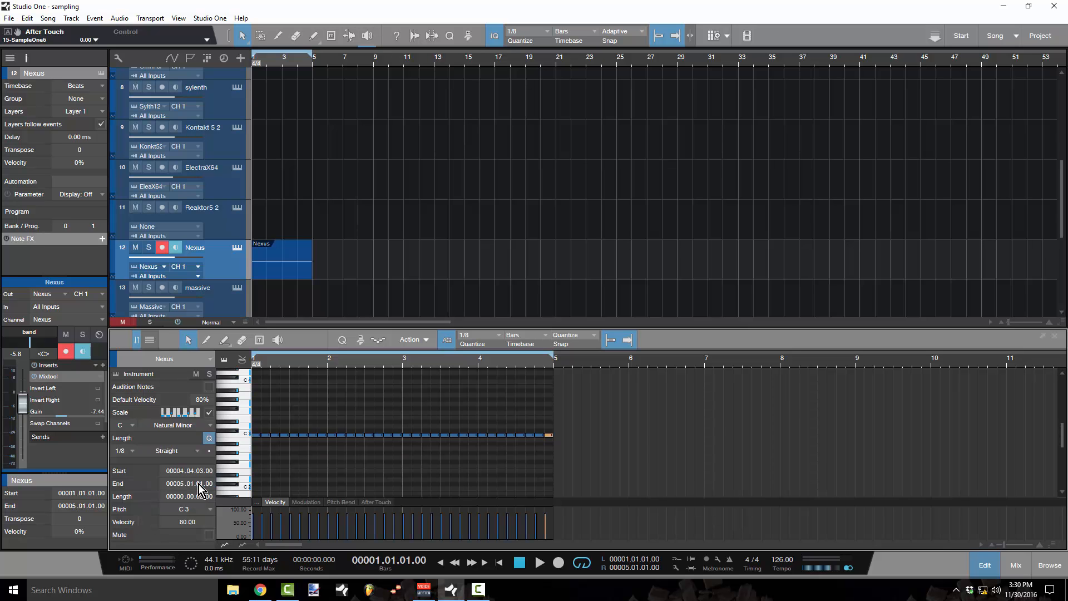
Delete all C3 notes after bar 1.
left_click_drag(600, 450, 334, 422)
key("Delete")
left_click(381, 444)
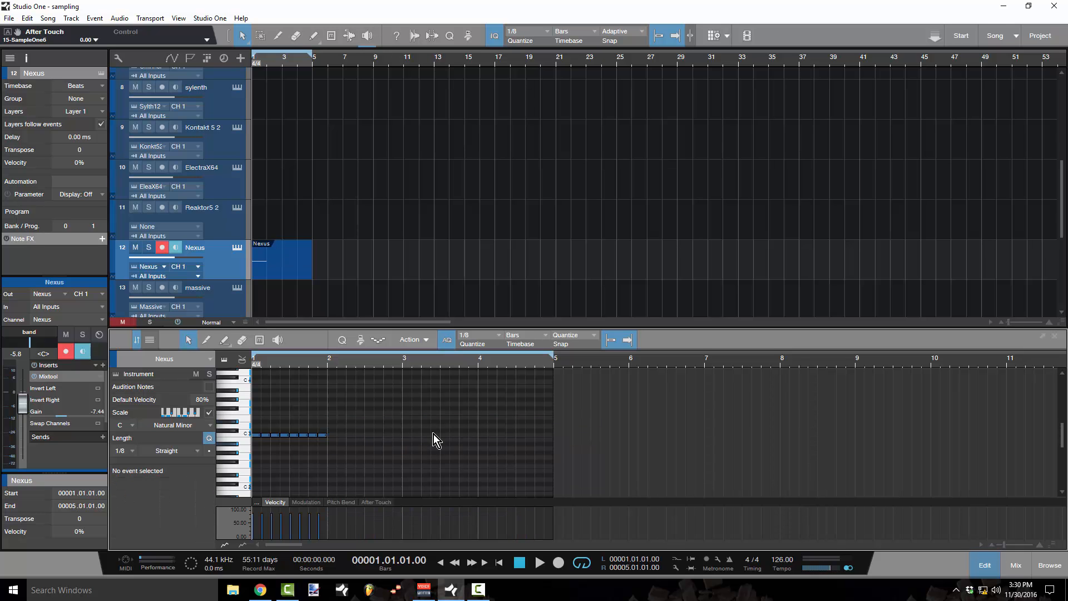
Shorten the loop range to bar 1 only and play the remaining notes.
left_click_drag(550, 356, 327, 357)
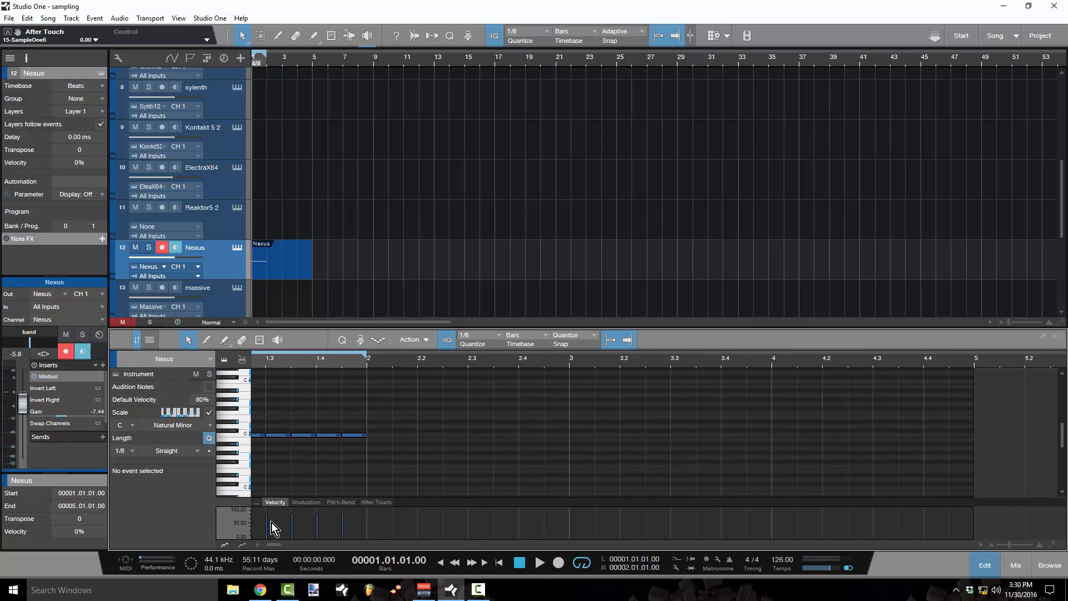
left_click_drag(279, 542, 261, 544)
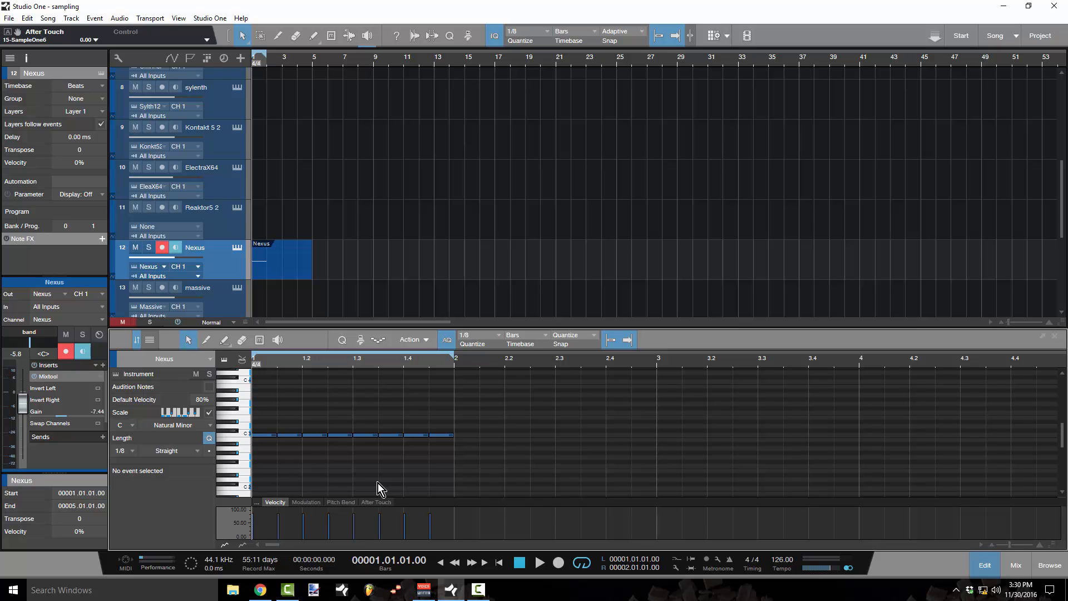
key("space")
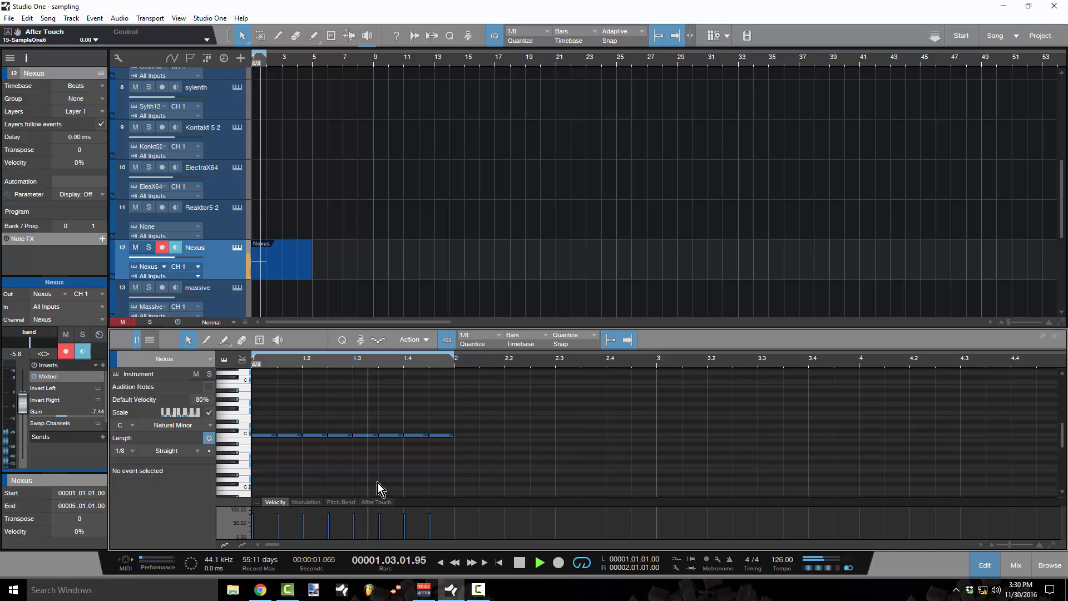
key("space")
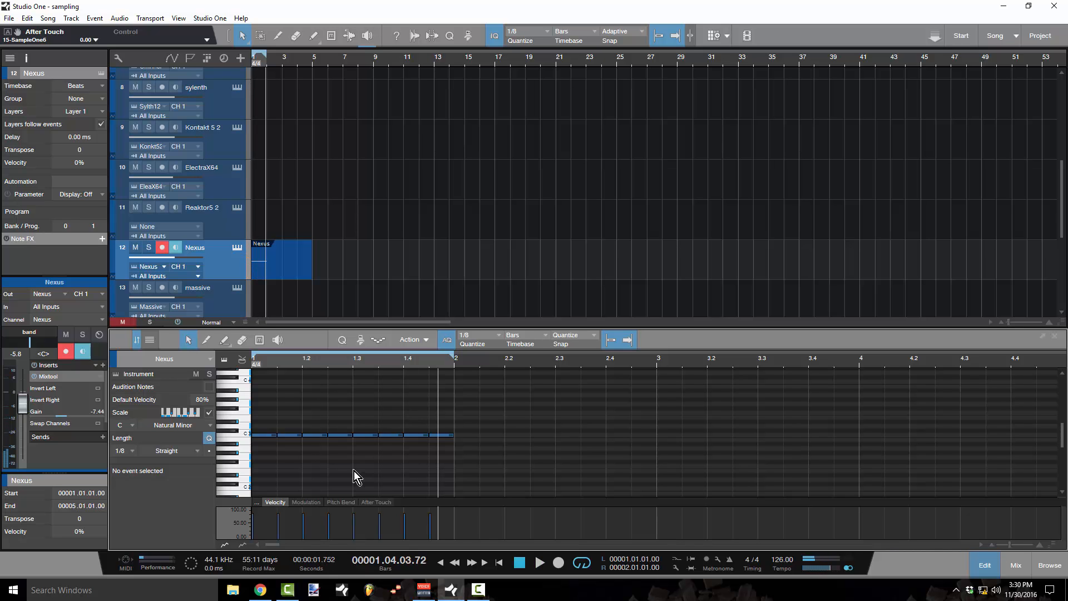
Nudge the second C3 note one eighth later to beat 1.2 and play the loop from the start.
left_click(295, 436)
key("Home")
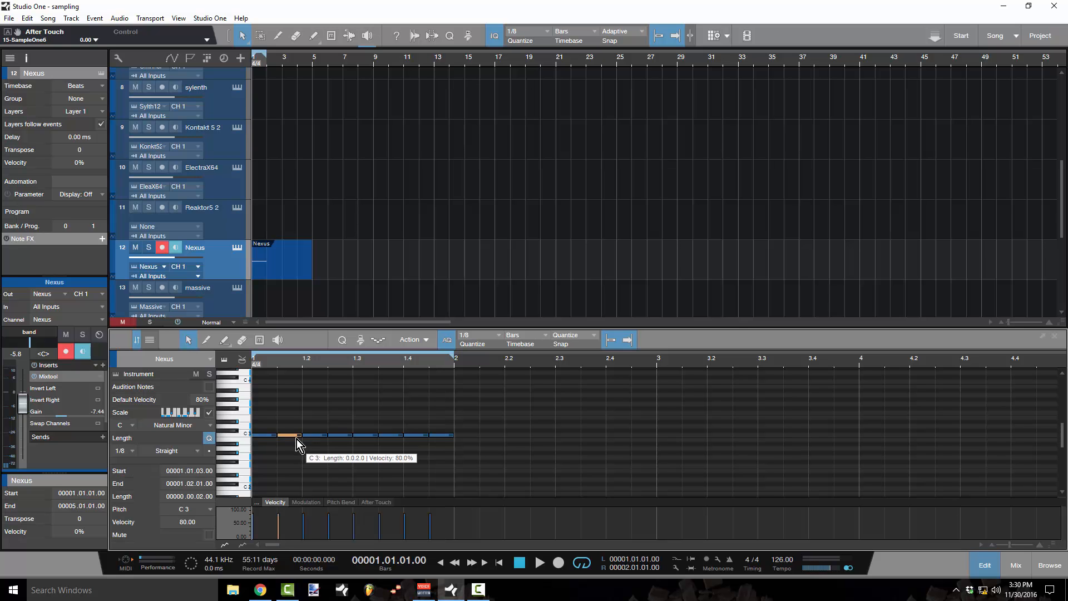
key("alt+Right")
key("space")
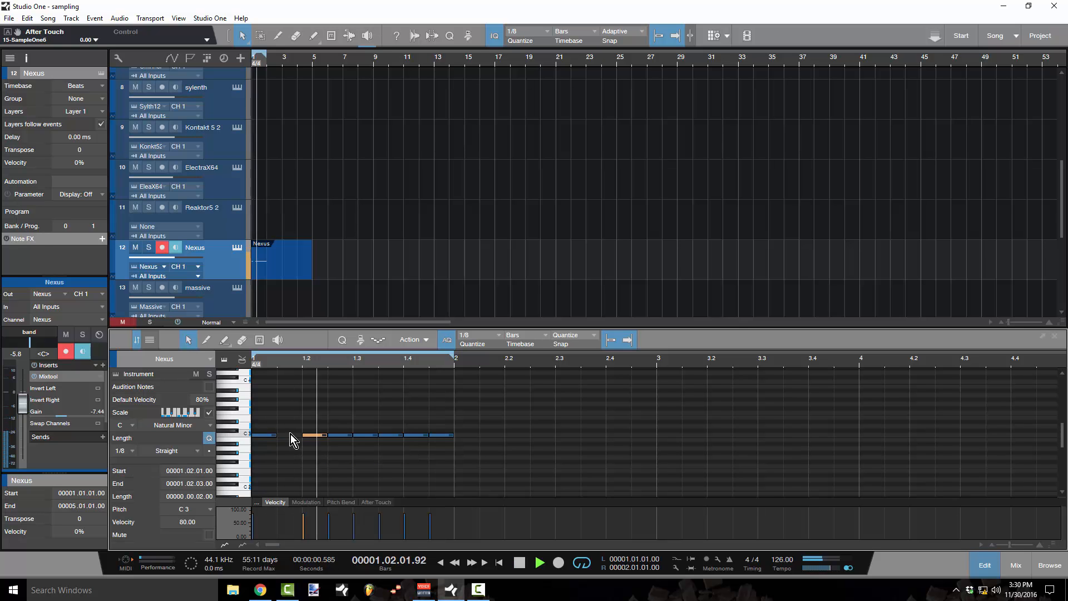
Nudge the C3 note on beat 1.3 one eighth later and play the loop from the start.
left_click(365, 436)
key("alt+Right")
key("Home")
key("space")
key("space")
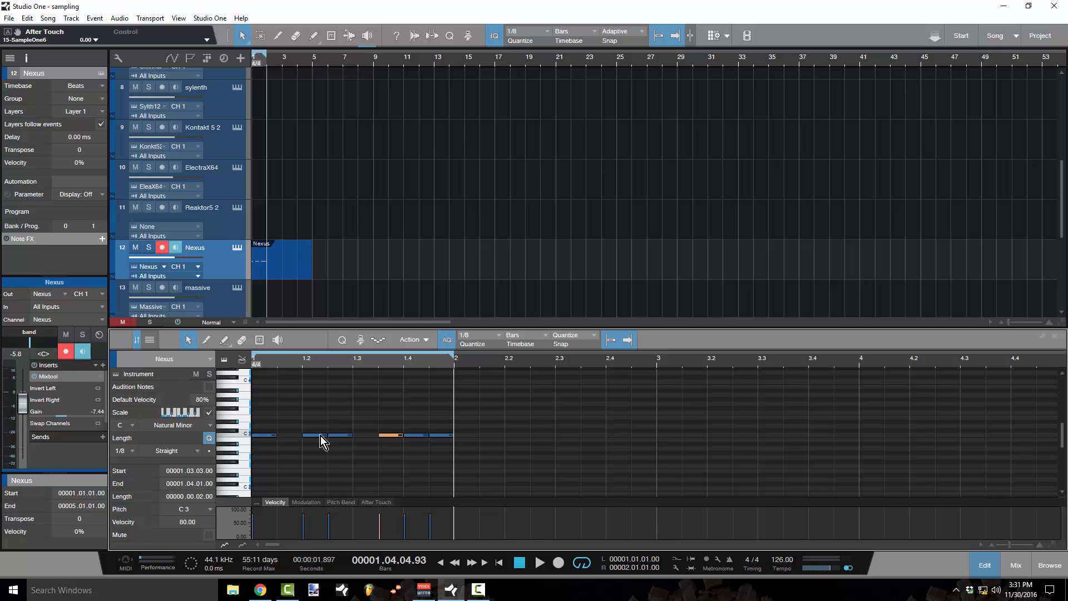
Try the note on beat 1.2 at D3 and play the loop.
left_click(321, 435)
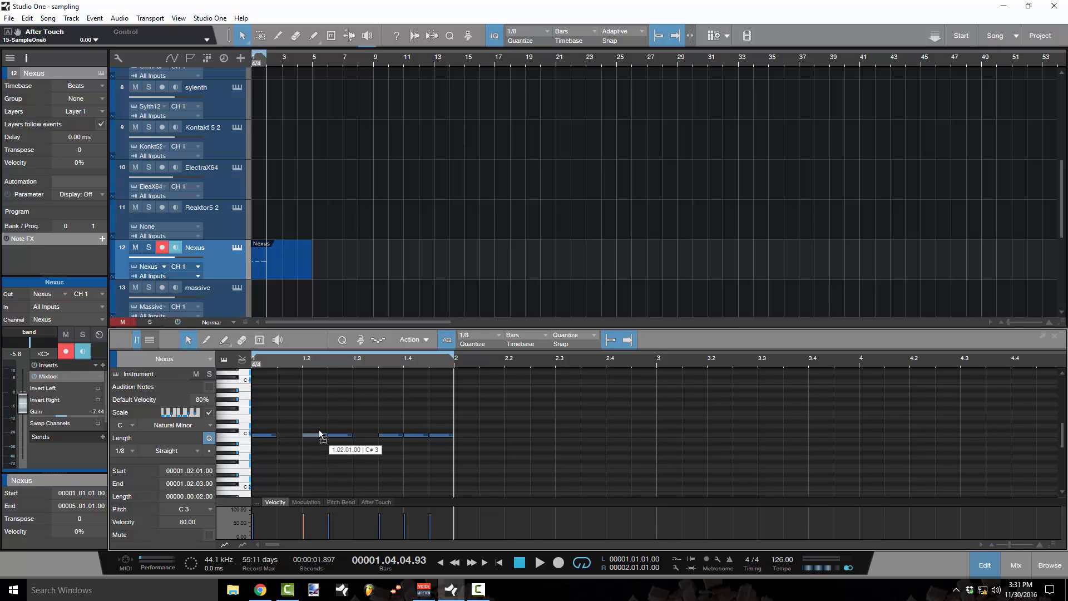
left_click_drag(321, 435, 321, 426)
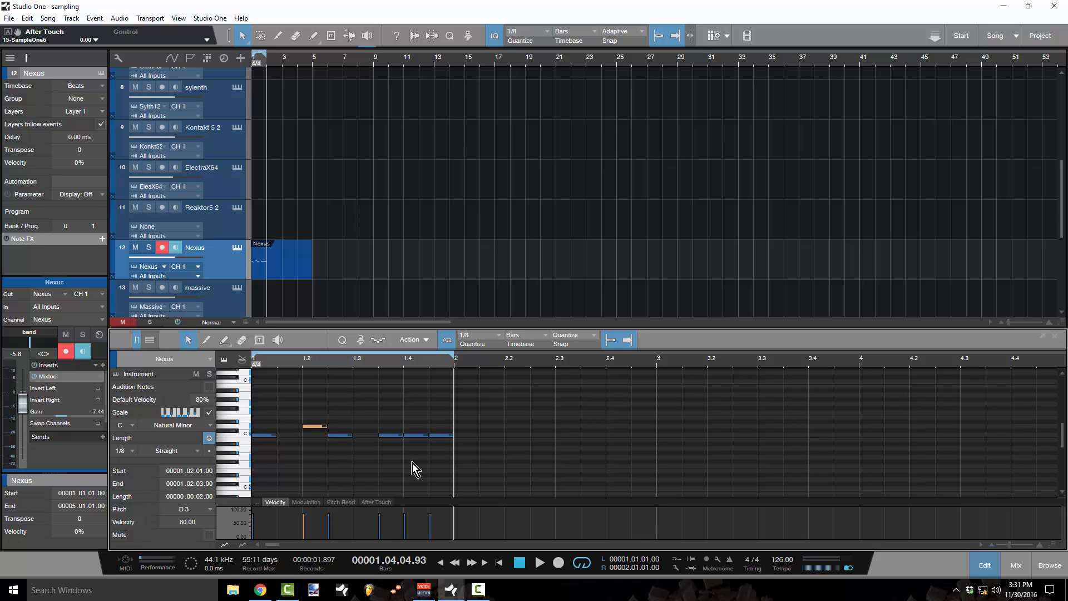
key("comma")
key("space")
key("space")
Raise the note on beat 1.2 to D#3 and play the loop from the start.
left_click_drag(319, 426, 321, 422)
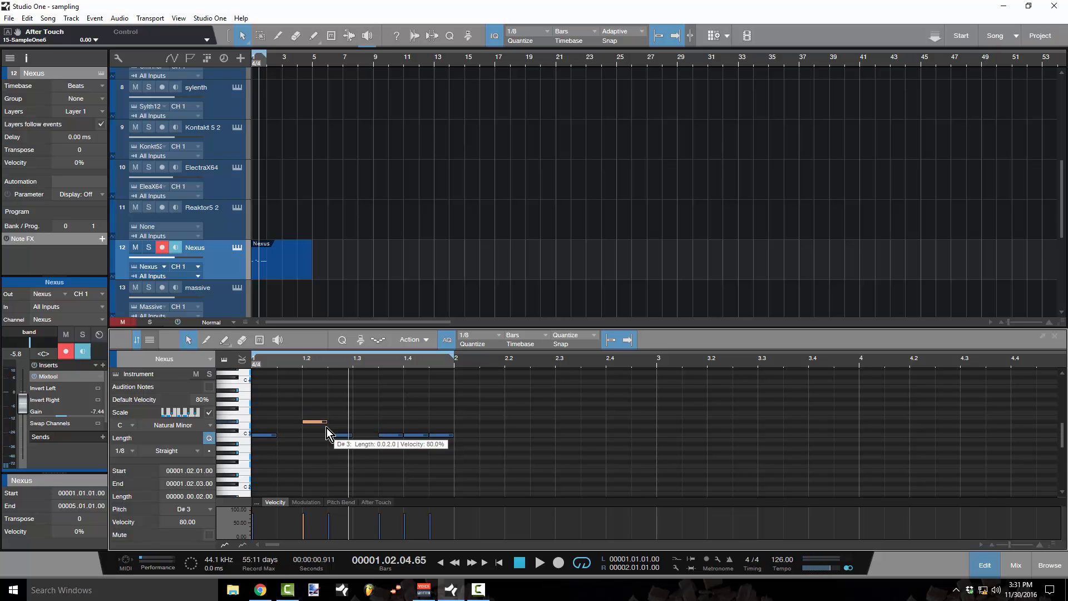
key("comma")
key("space")
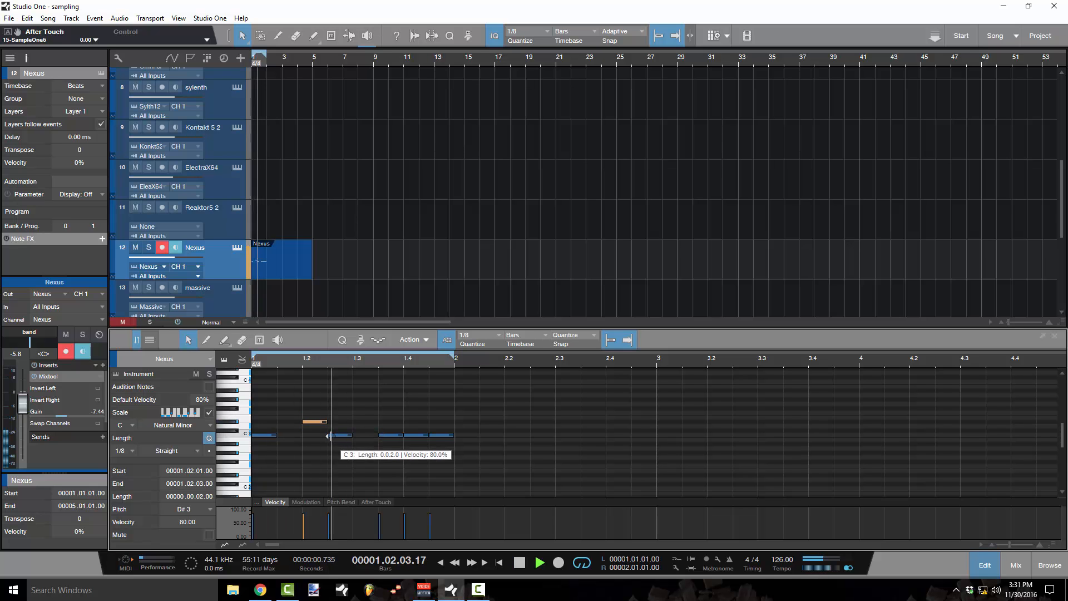
left_click(335, 460)
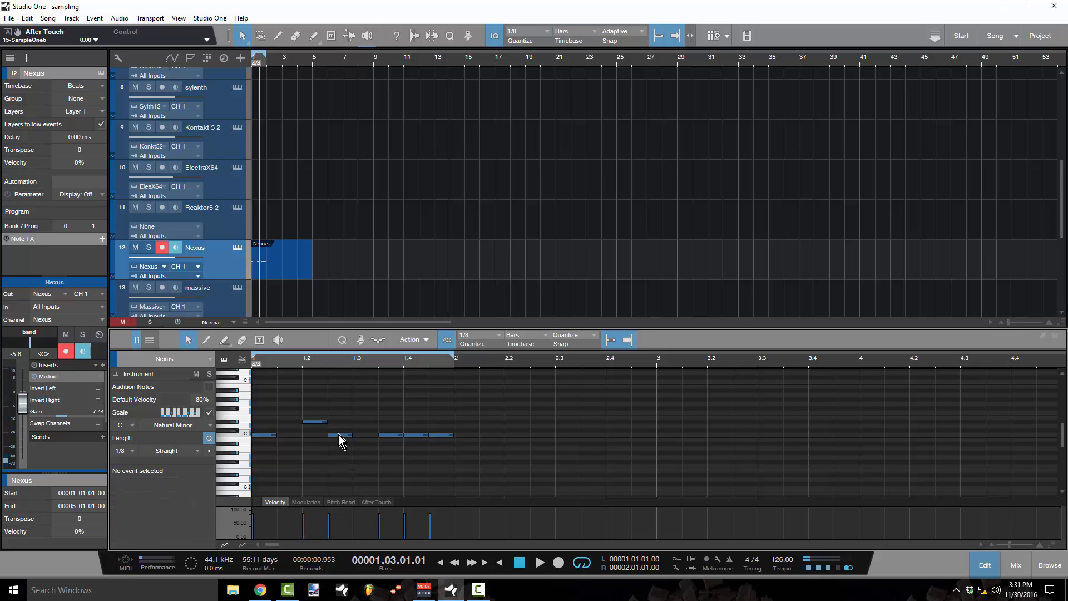
Lower the note an eighth after beat 1.2 to G#2 and play the loop from the start.
left_click_drag(338, 435, 345, 450)
key("space")
key("comma")
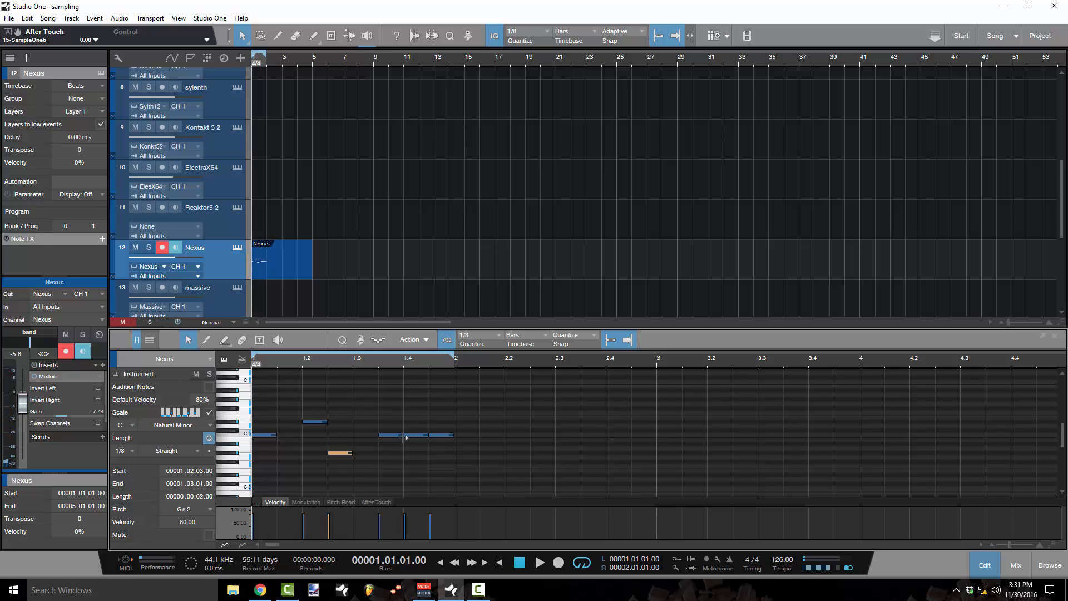
key("space")
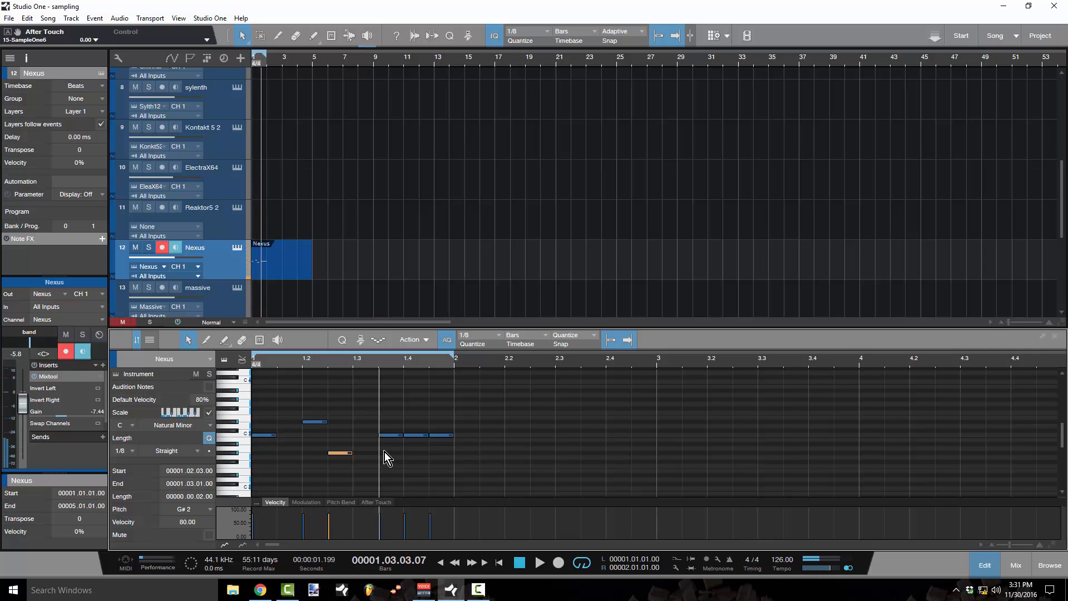
left_click(386, 448)
Lower the note an eighth after beat 1.3 to A#2 and play the loop.
left_click_drag(392, 437, 391, 445)
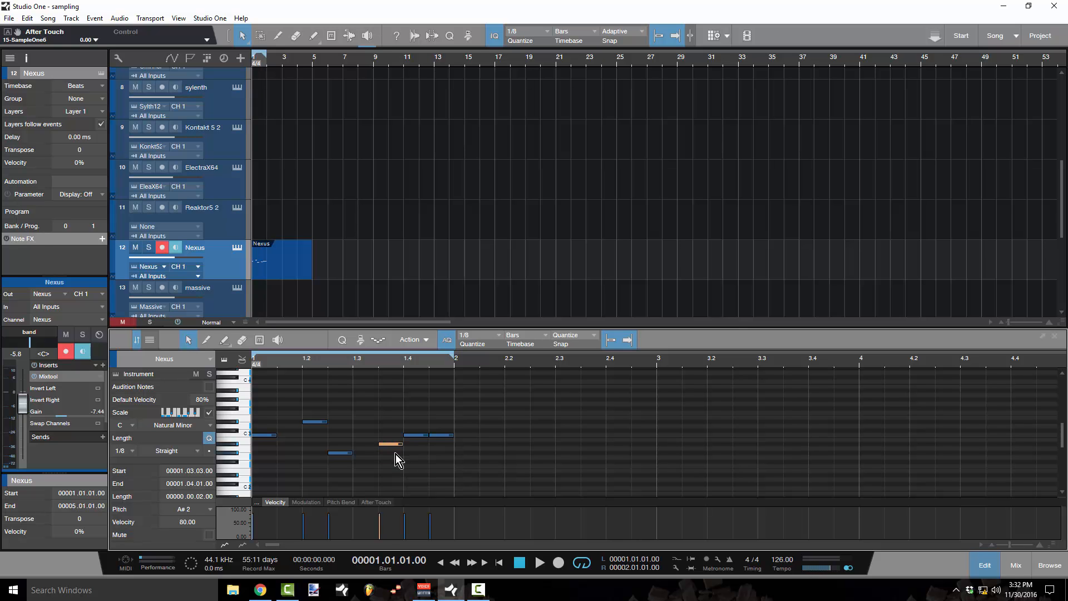
key("space")
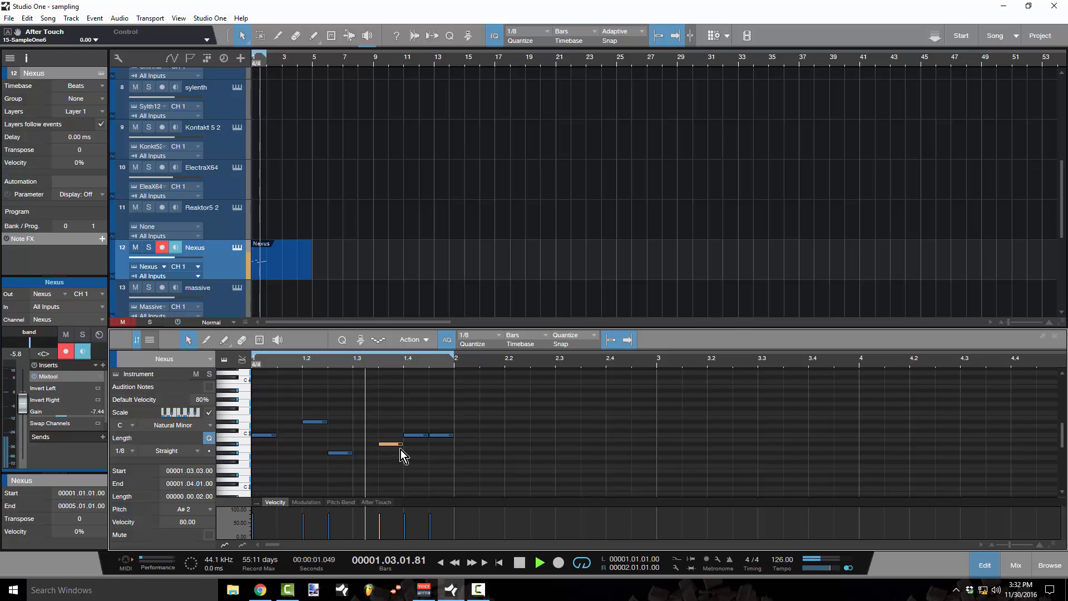
key("space")
left_click(419, 452)
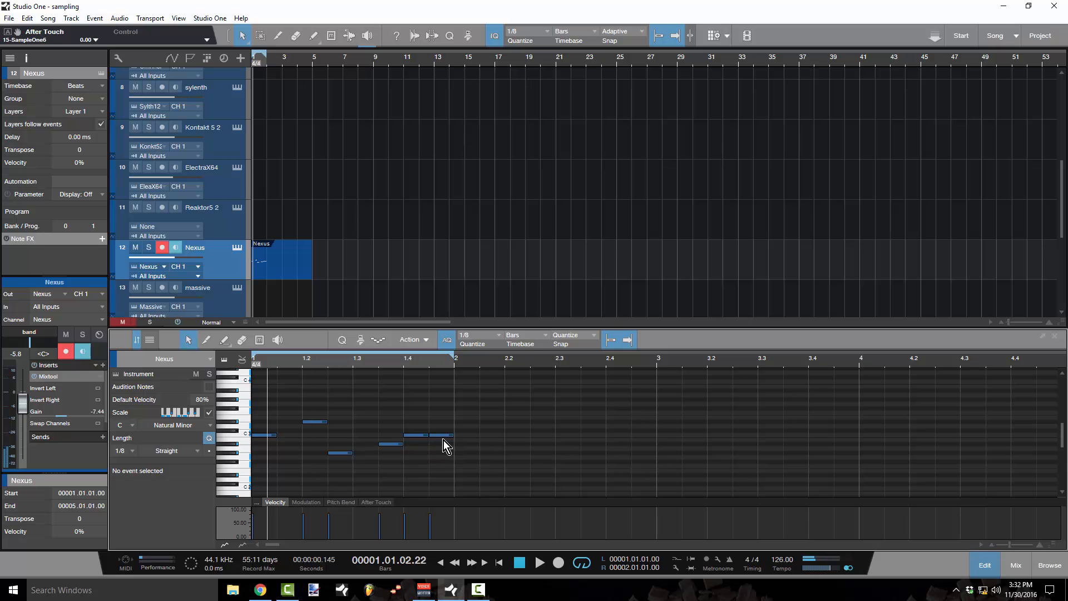
Lower the last note of bar 1 to A#2 and play the loop.
left_click_drag(443, 439, 449, 445)
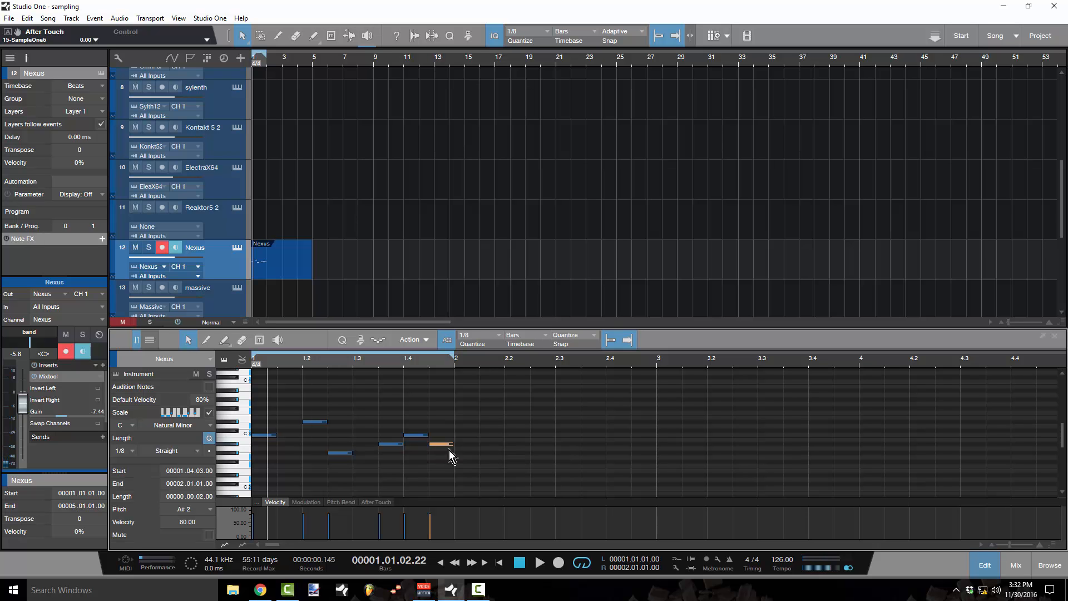
key("space")
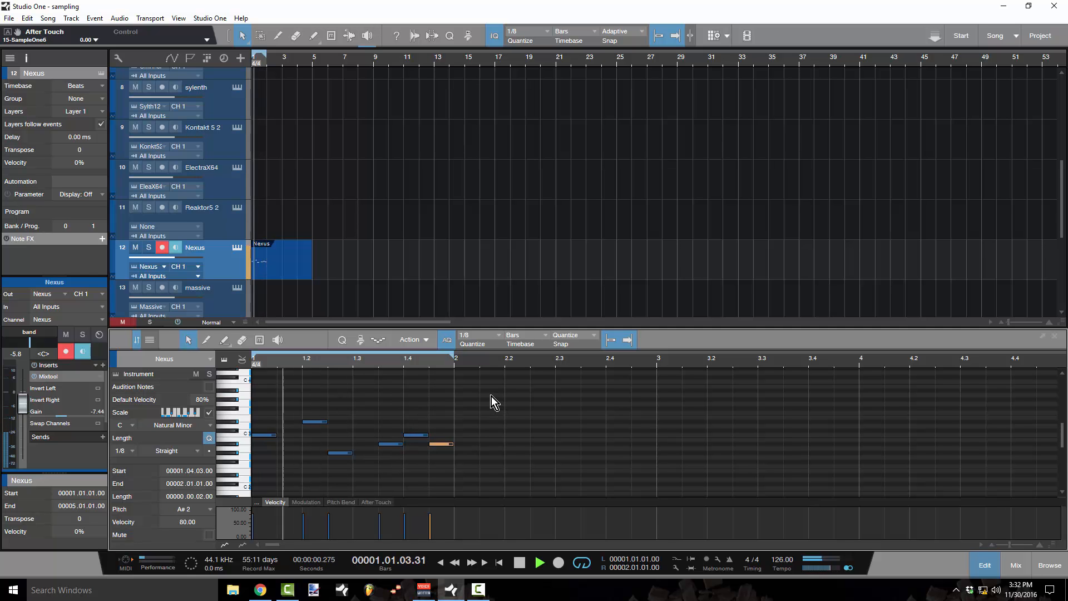
Duplicate all of bar 1's melody notes into bar 2 and extend the loop range to the start of bar 3.
key("space")
left_click_drag(553, 463, 241, 401)
key("d")
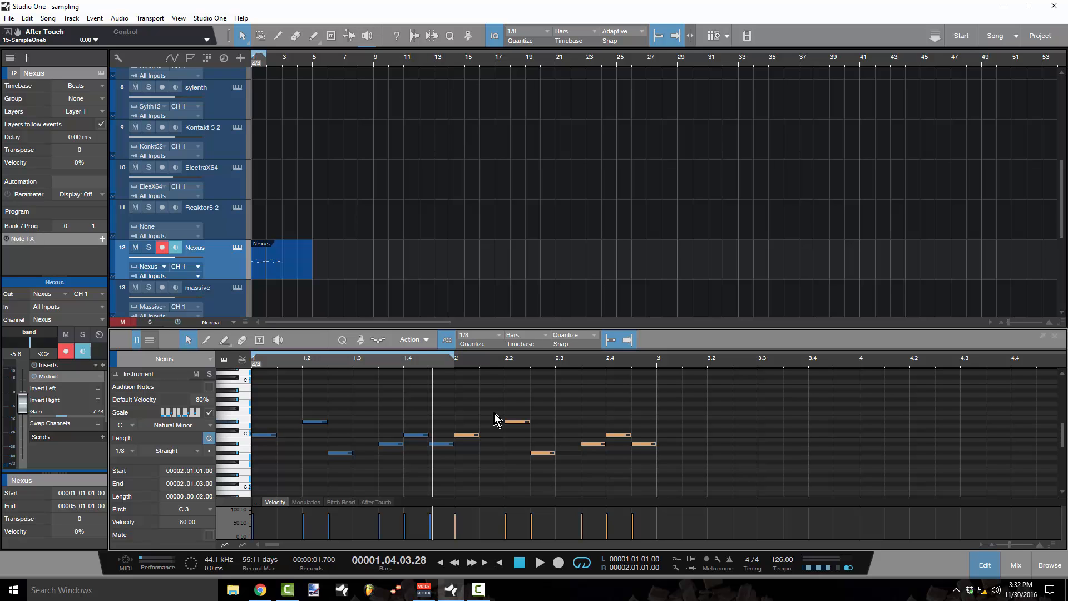
mouse_move(455, 359)
left_mouse_down()
mouse_move(667, 359)
mouse_move(665, 373)
left_mouse_up()
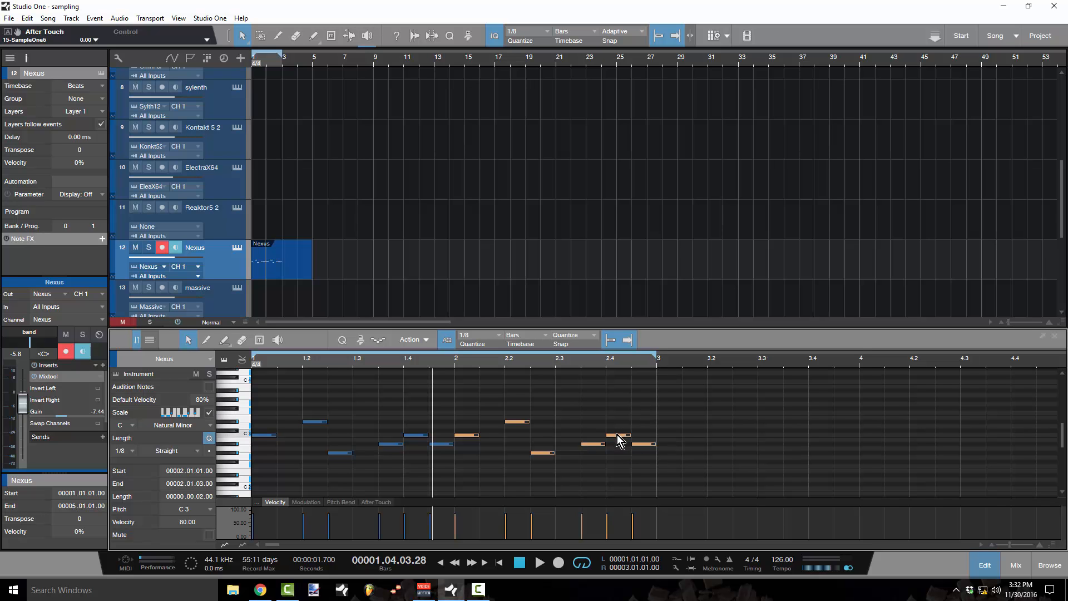
Raise the note an eighth after beat 2.3 to D3 and play the two-bar loop.
left_click(612, 447)
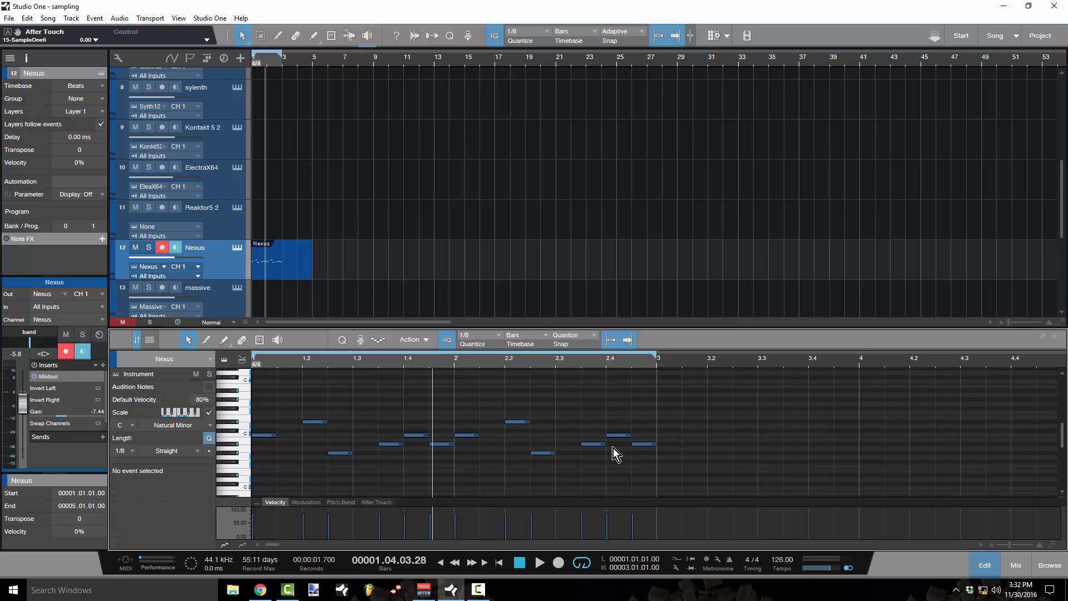
left_click_drag(600, 443, 599, 427)
key("space")
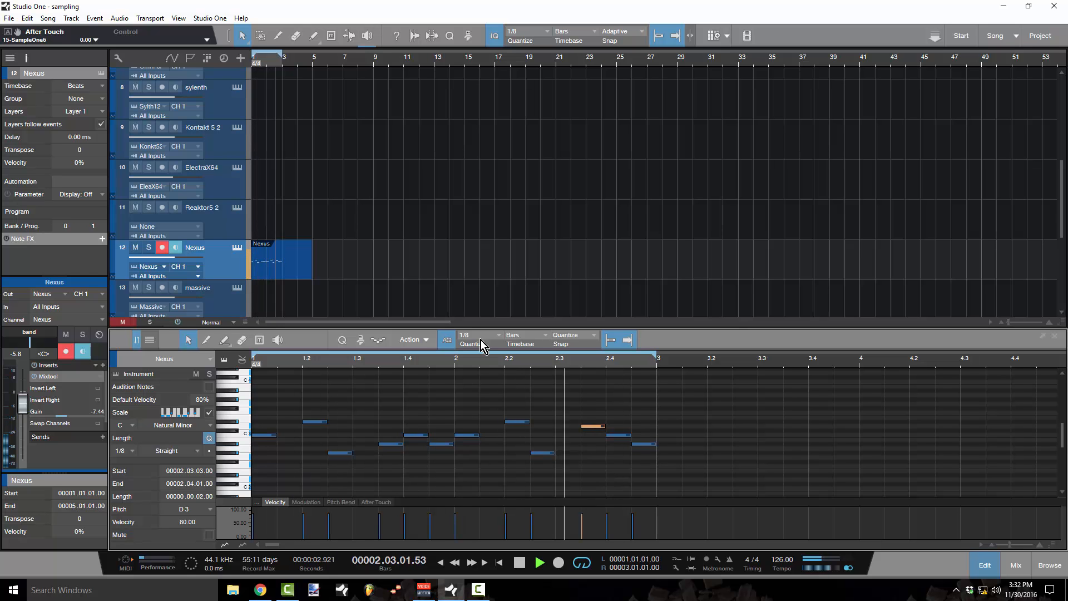
key("space")
Add a one-bar bass note on C1 at the start of bar 1 and play the loop from the start.
left_click(289, 269)
double_click(289, 268)
scroll(417, 435, "down", 3)
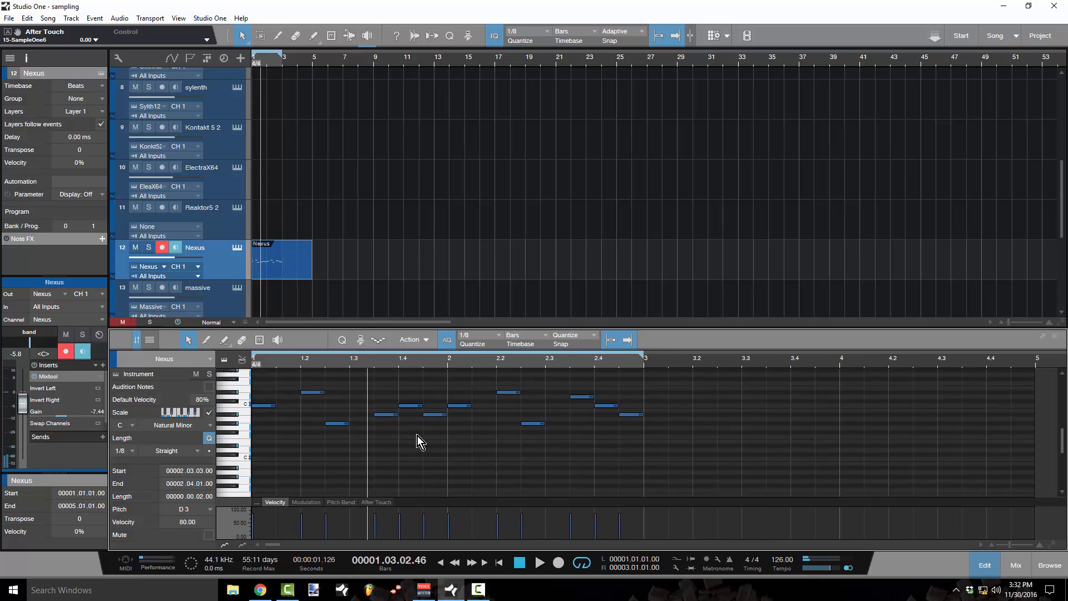
scroll(358, 464, "down", 2)
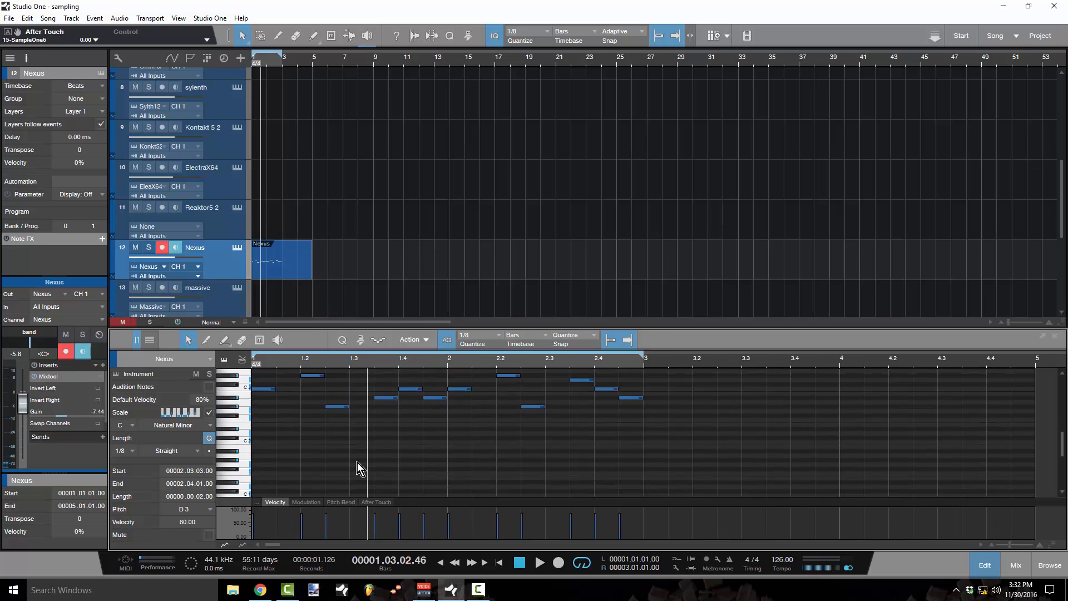
scroll(285, 477, "down", 2)
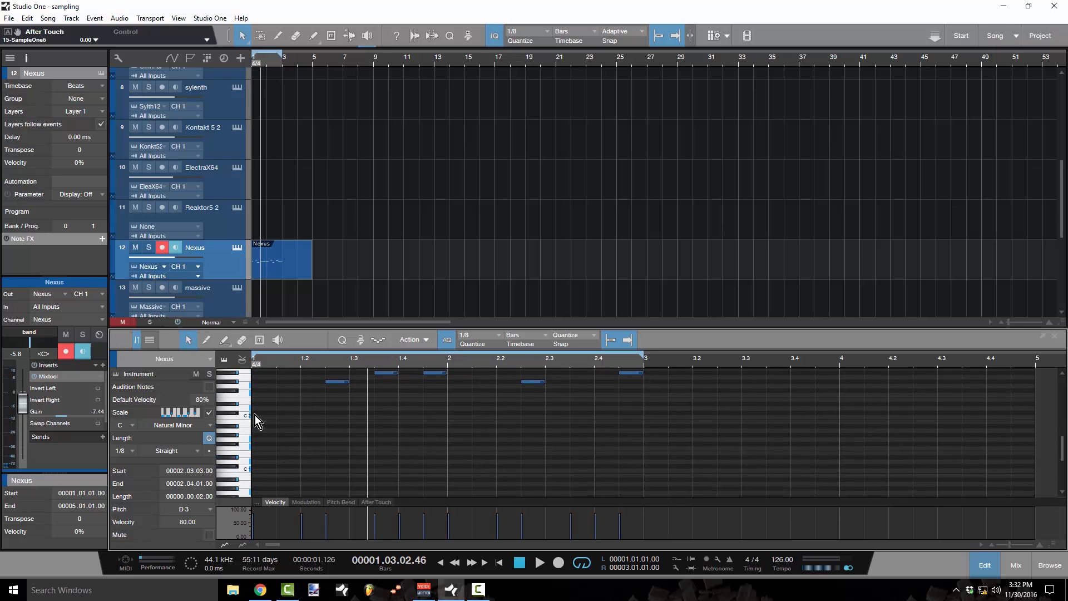
left_click(255, 418)
left_click_drag(270, 416, 447, 472)
key("Home")
key("space")
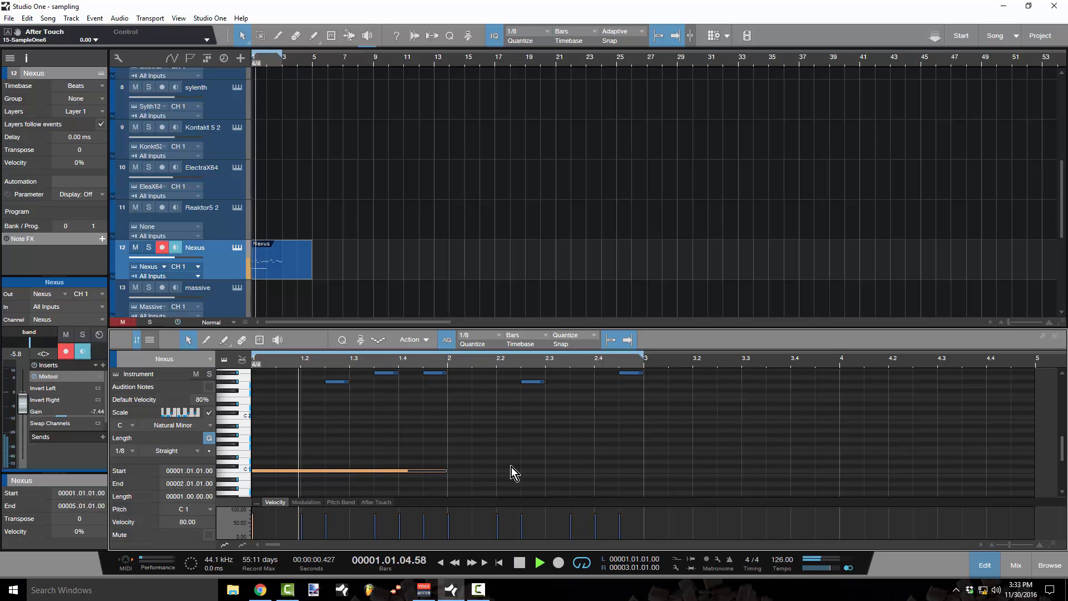
key("space")
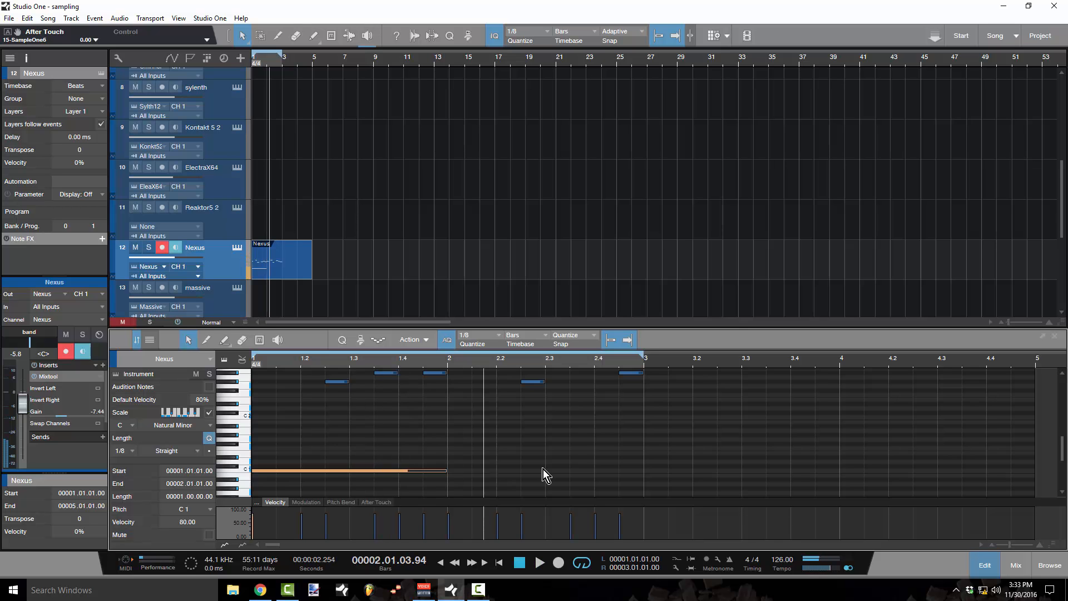
Copy the melody's D3 note down to D1 at the start of bar 2, stretch it across the bar, and play the loop.
scroll(543, 468, "up", 3)
scroll(479, 473, "down", 1)
scroll(586, 412, "up", 1)
key("space")
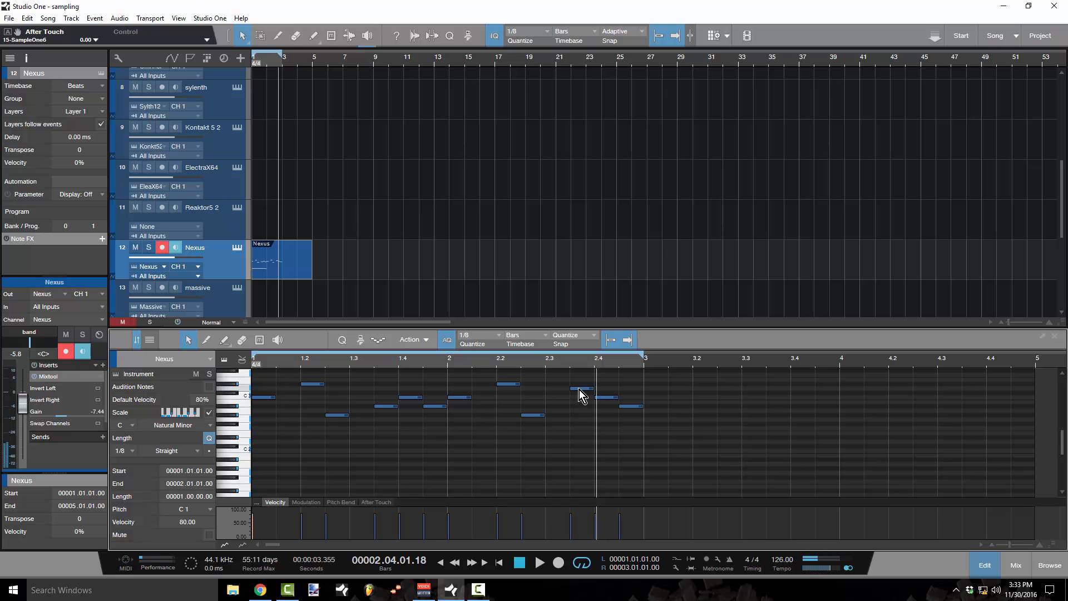
key("alt")
key("alt")
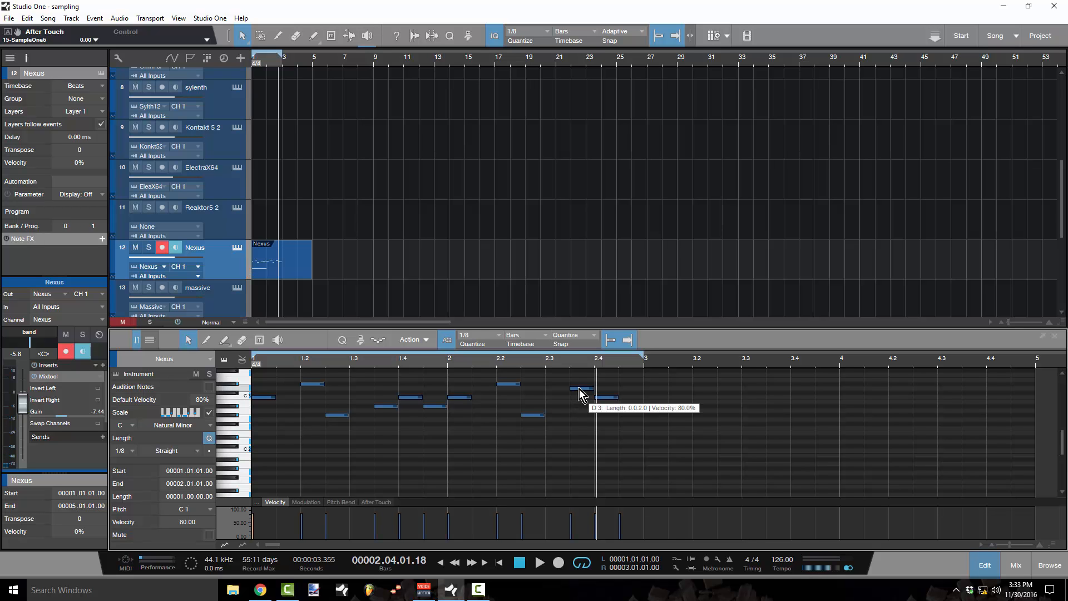
key("alt")
left_click(579, 389)
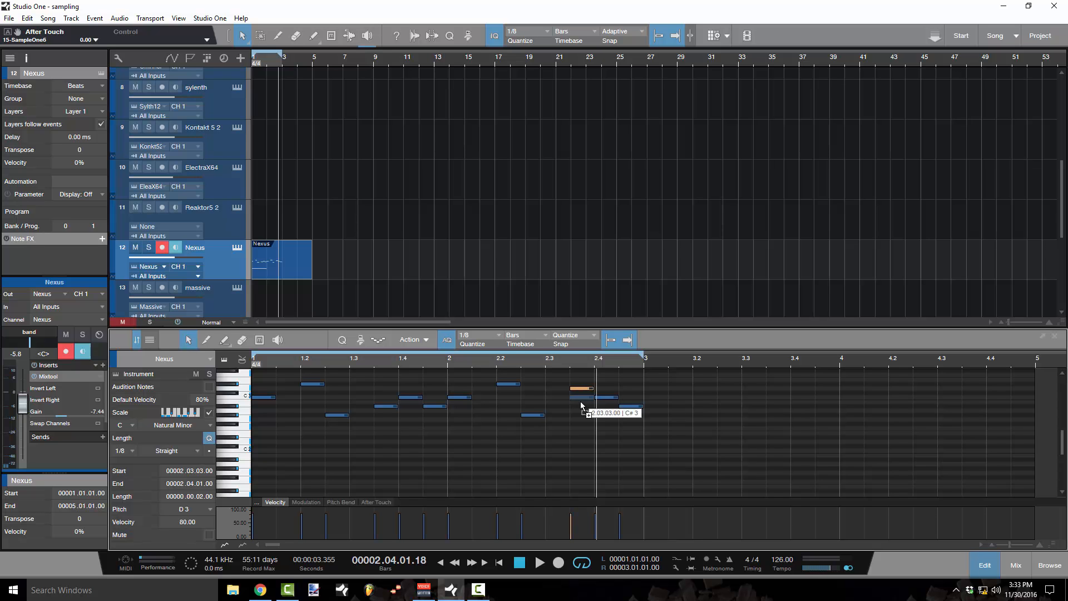
left_click_drag(576, 499, 459, 486)
left_click_drag(598, 488, 644, 488)
key("space")
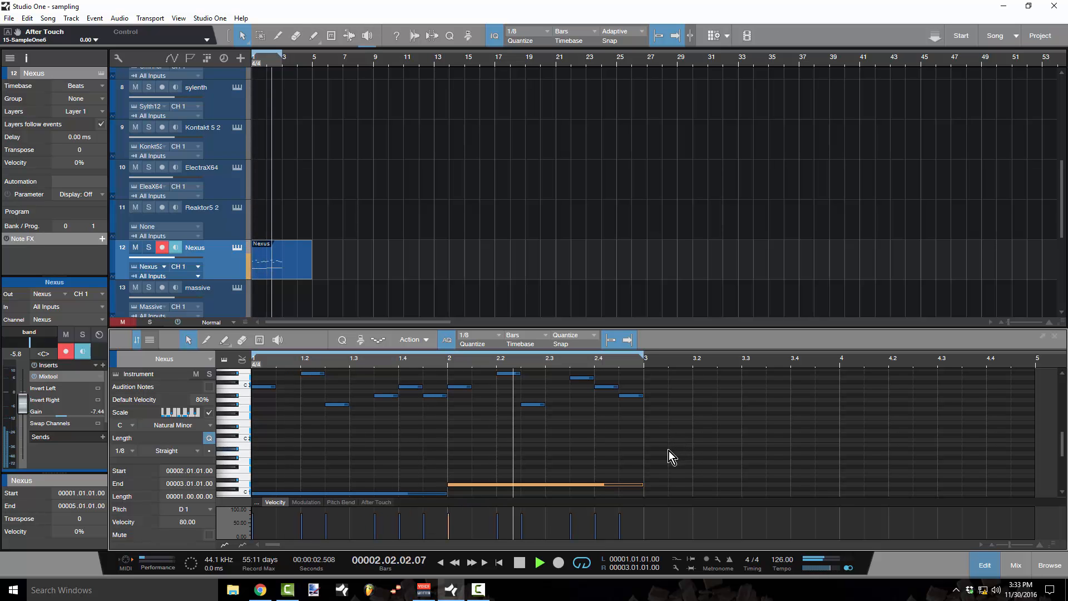
key("space")
Shorten the D1 bass note to end at beat 2.4, add a one-beat A#0 note there, and play the loop.
scroll(673, 461, "down", 3)
left_click_drag(643, 433, 596, 432)
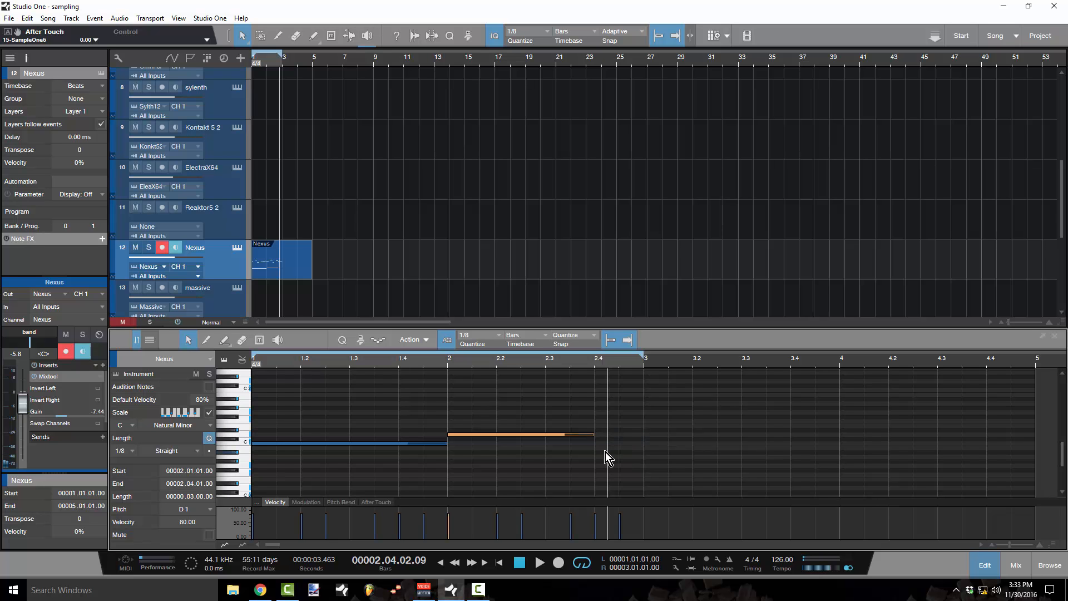
left_click_drag(595, 454, 643, 454)
key("space")
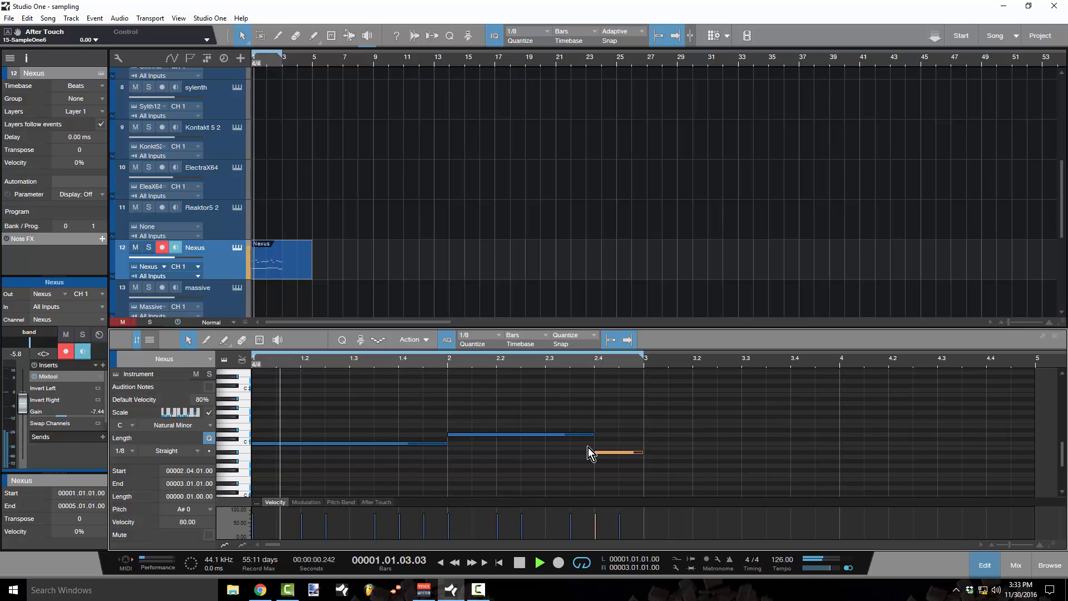
key("space")
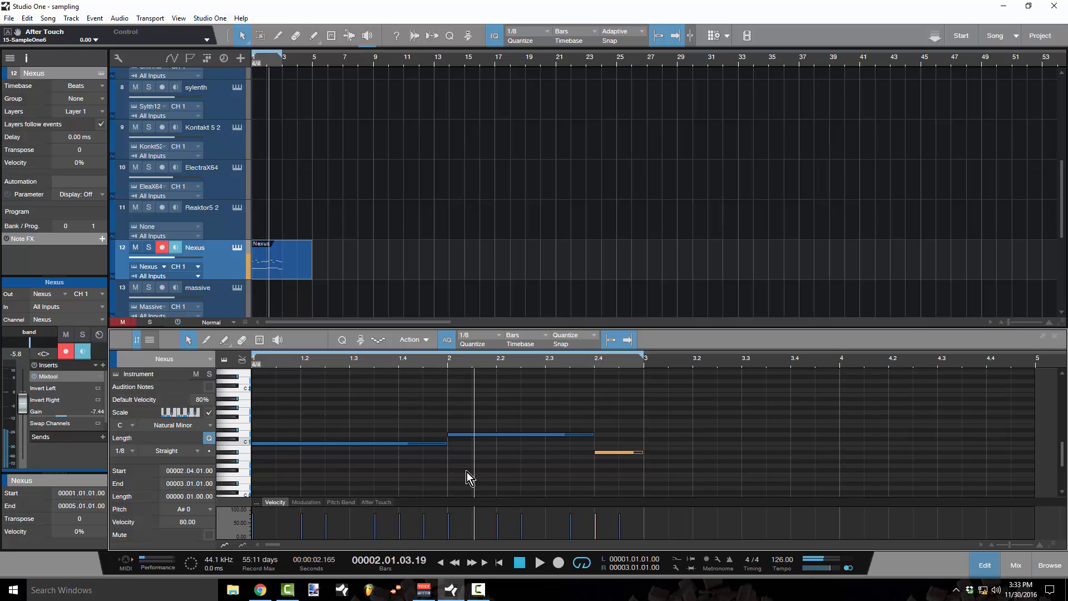
Select all melody and bass notes in the Nexus clip and delete them.
scroll(496, 440, "down", 2)
left_click_drag(642, 445, 246, 341)
scroll(383, 415, "down", 2)
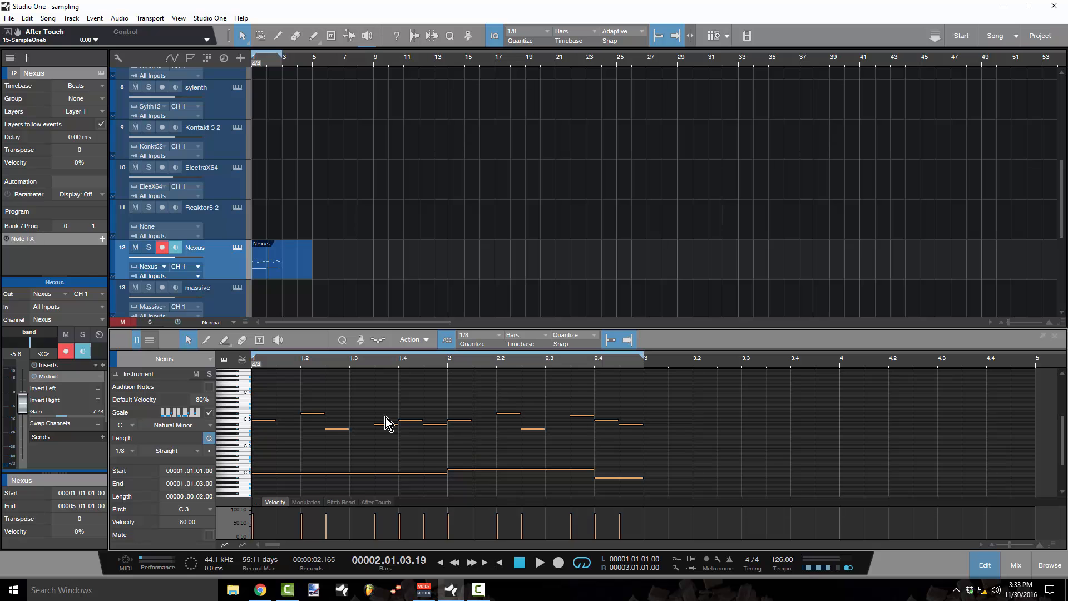
key("Delete")
Fill bar 1 with eight C3 eighth notes by duplicating the first one, and set the loop range to bar 1.
scroll(367, 426, "up", 4)
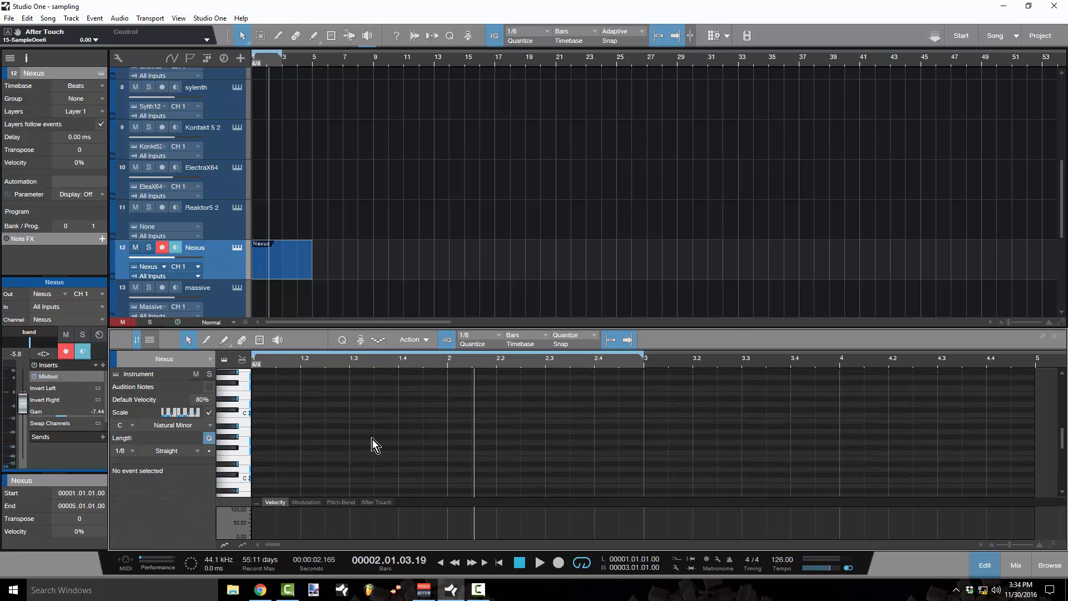
scroll(299, 405, "up", 2)
scroll(299, 409, "down", 3)
scroll(300, 408, "up", 5)
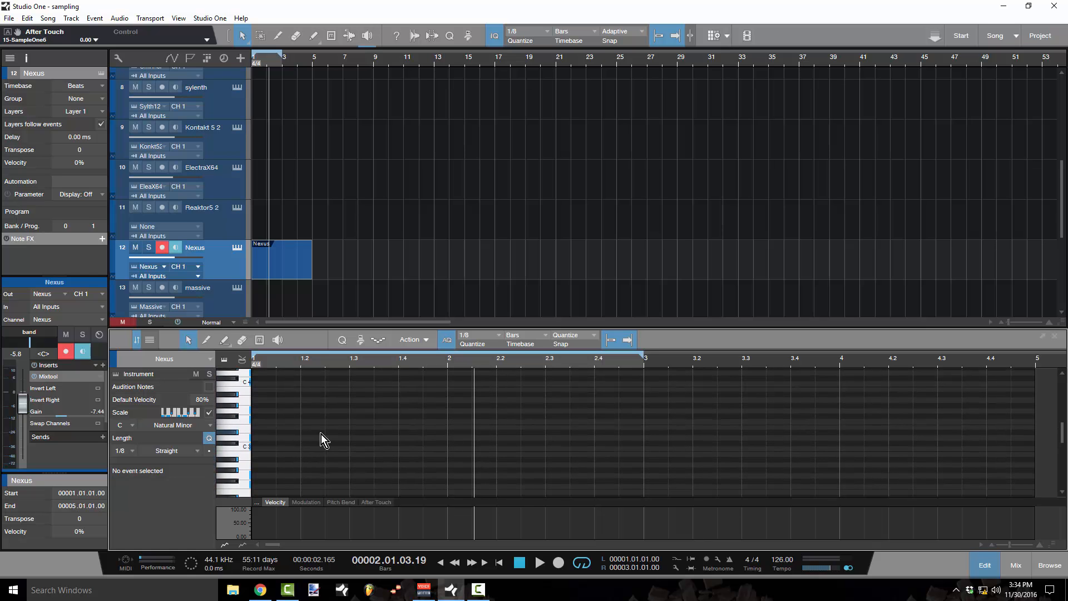
double_click(265, 448)
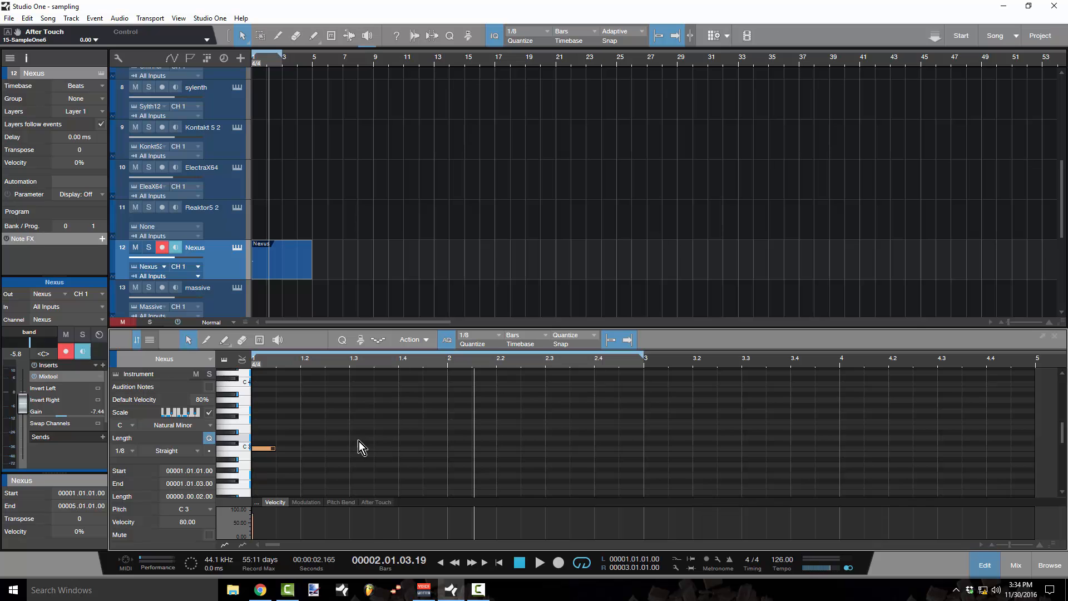
key("d")
key("d")
key("d")
key("d")
key("d")
key("d")
key("d")
key("d")
key("ctrl+z")
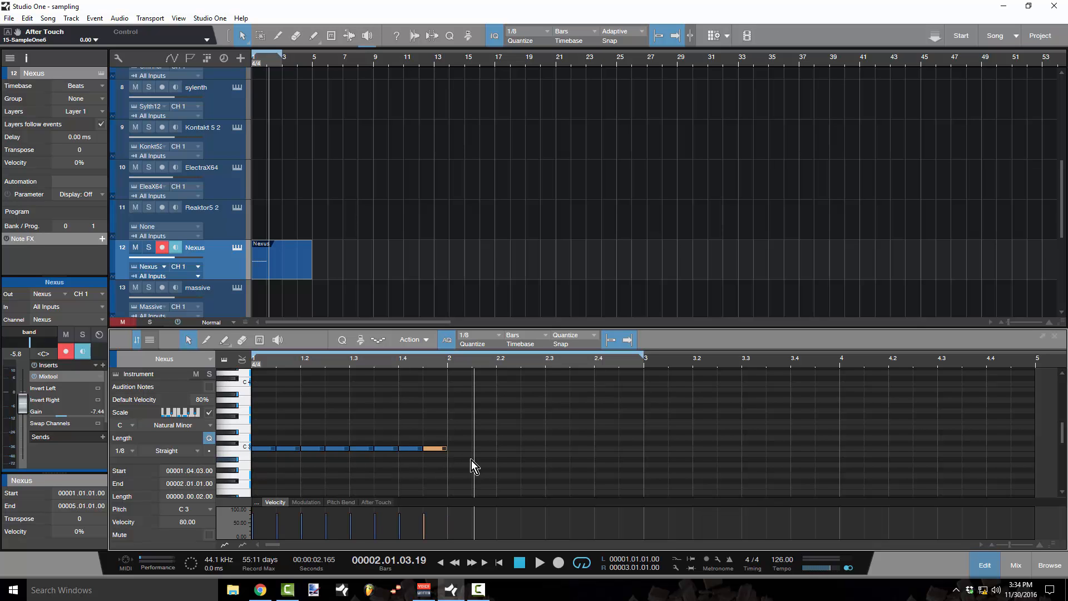
left_click_drag(642, 361, 452, 396)
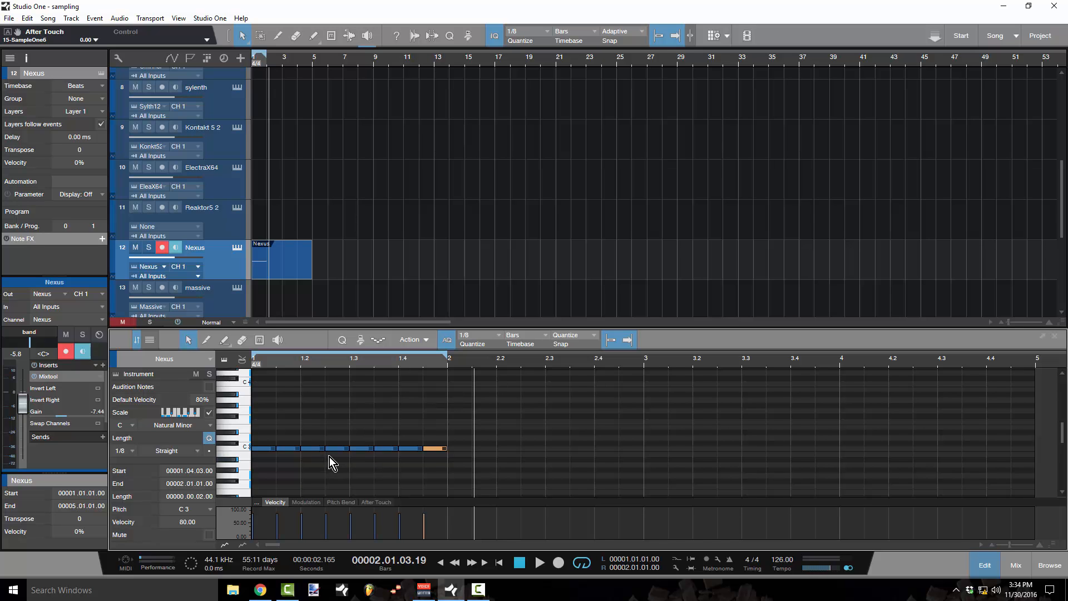
Raise the first note of bar 1 to G#3 and play it, with the loop shortened to the first beat.
left_click(262, 469)
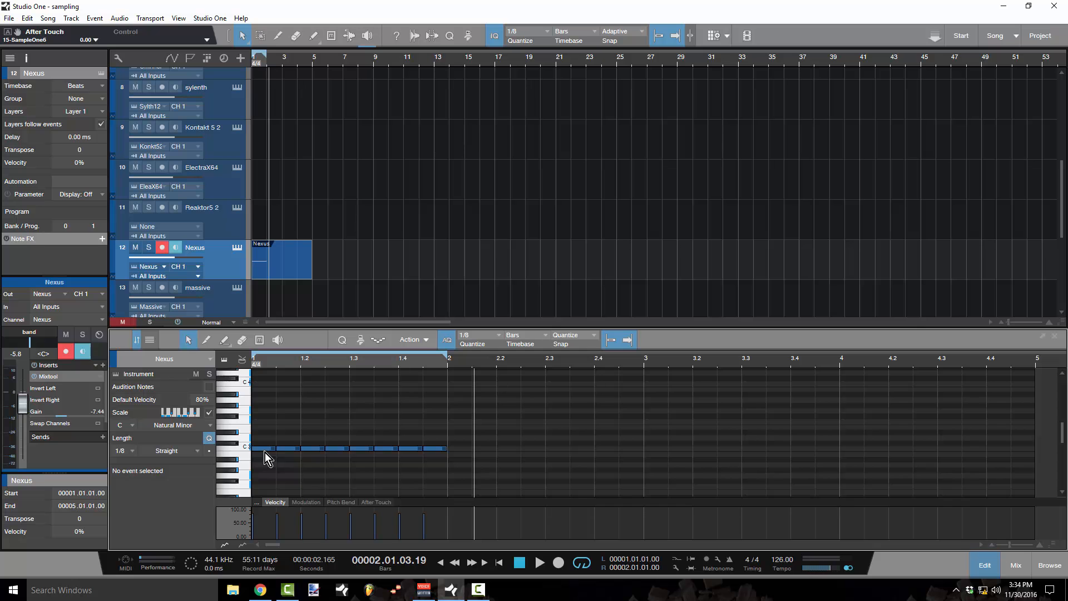
left_click_drag(265, 449, 262, 405)
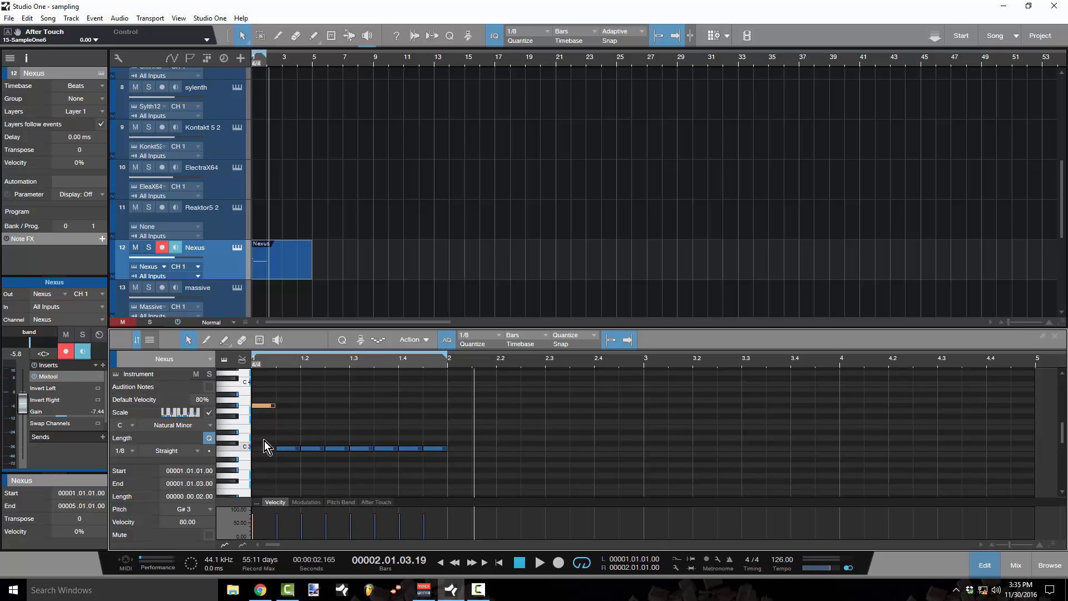
key("space")
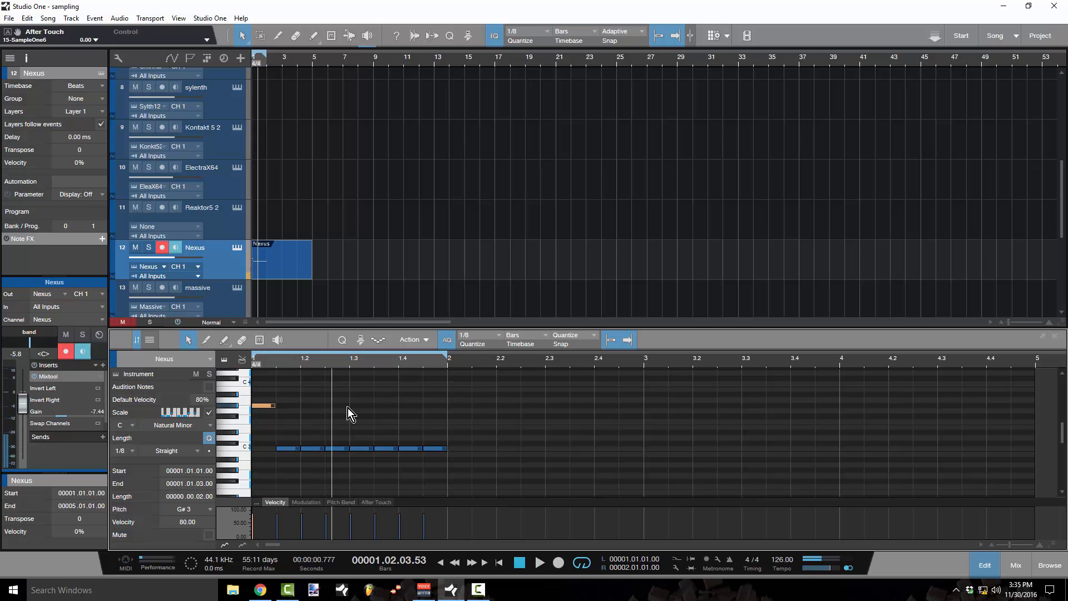
key("space")
left_click_drag(443, 353, 301, 354)
key("space")
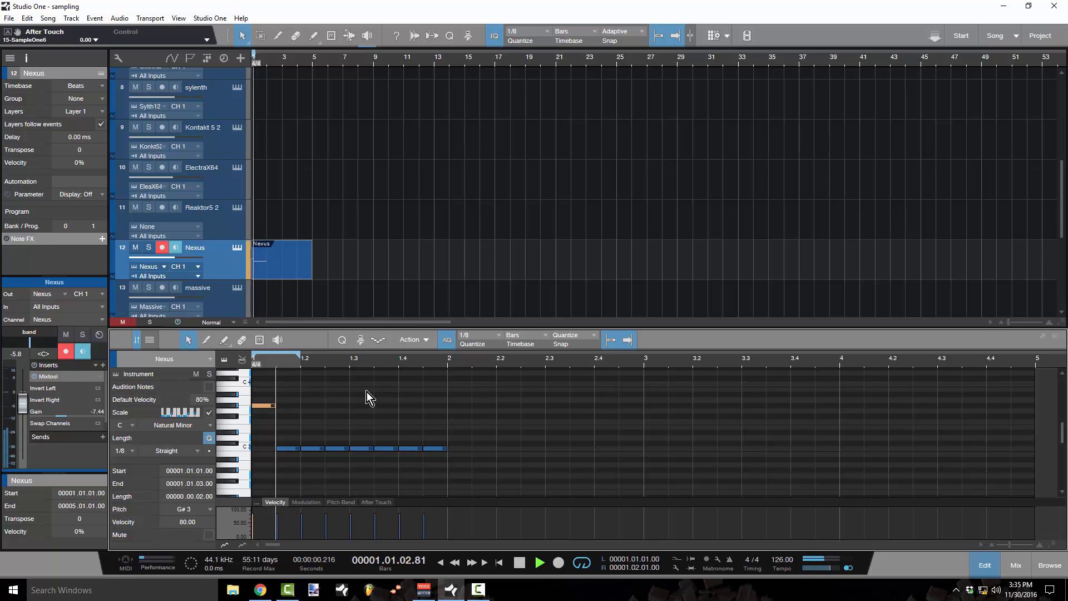
key("space")
Extend the loop to beat 1.3, raise the note on 1.2 to D3 and the following eighth to D#3, and play.
left_click_drag(300, 357, 349, 357)
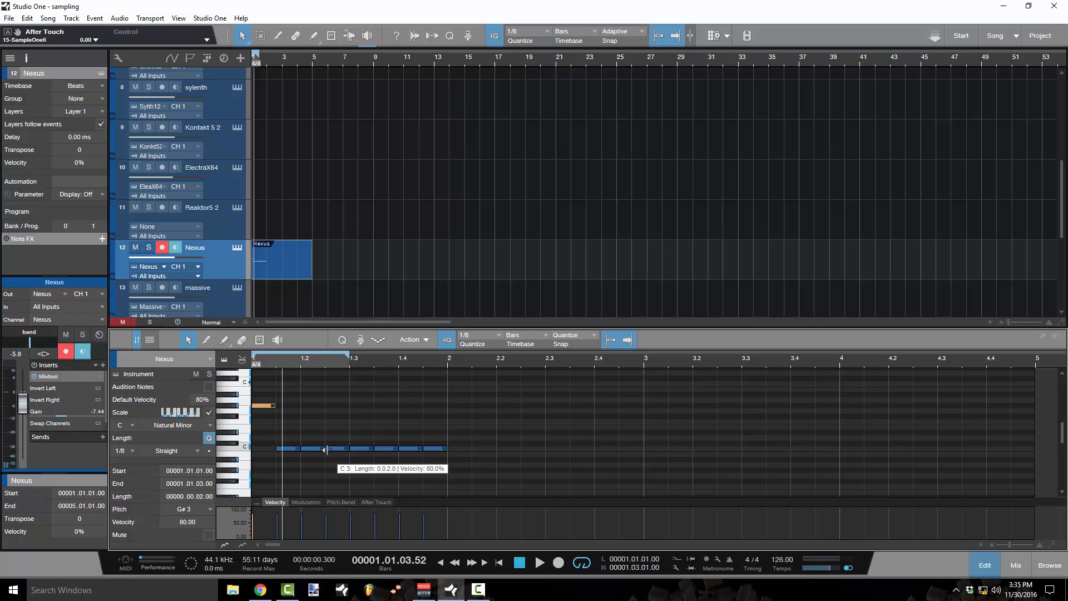
mouse_move(312, 449)
left_mouse_down()
mouse_move(314, 423)
mouse_move(338, 424)
mouse_move(322, 424)
mouse_move(320, 438)
left_mouse_up()
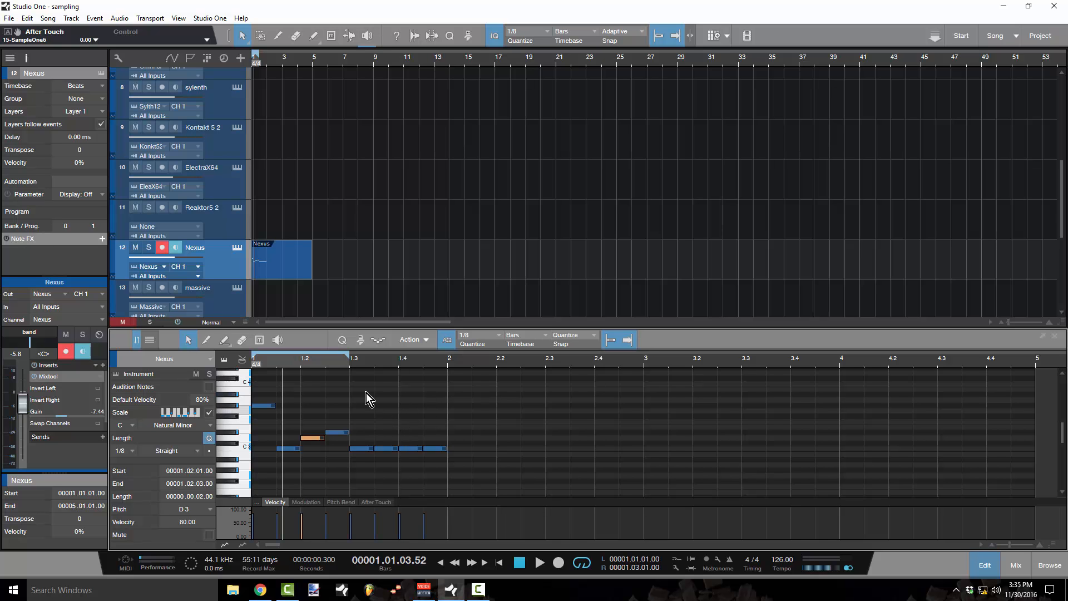
key("space")
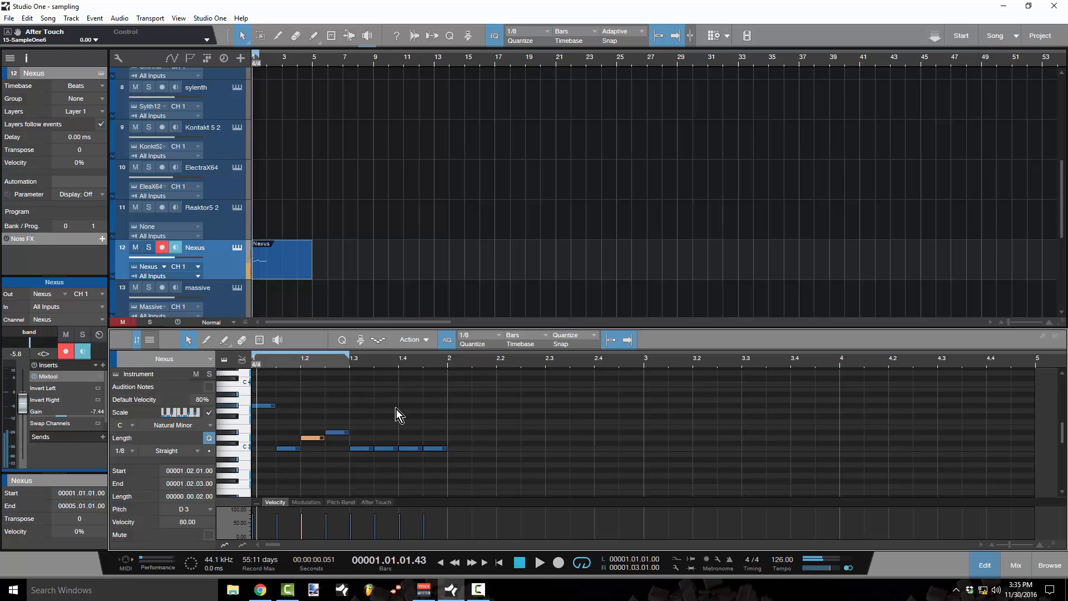
key("space")
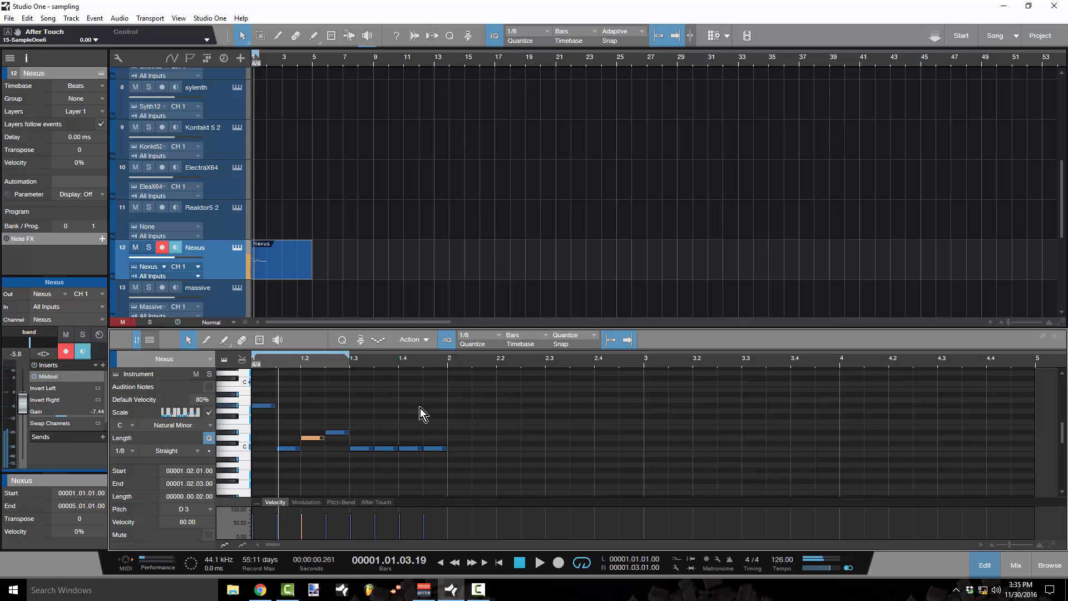
Raise the note on 1.3 to G3, the one on 1.4 to D3 and the last to D#3, and play all of bar 1 looped.
left_click(419, 408)
left_click_drag(365, 448, 367, 415)
left_click(406, 448)
left_click_drag(406, 448, 431, 438)
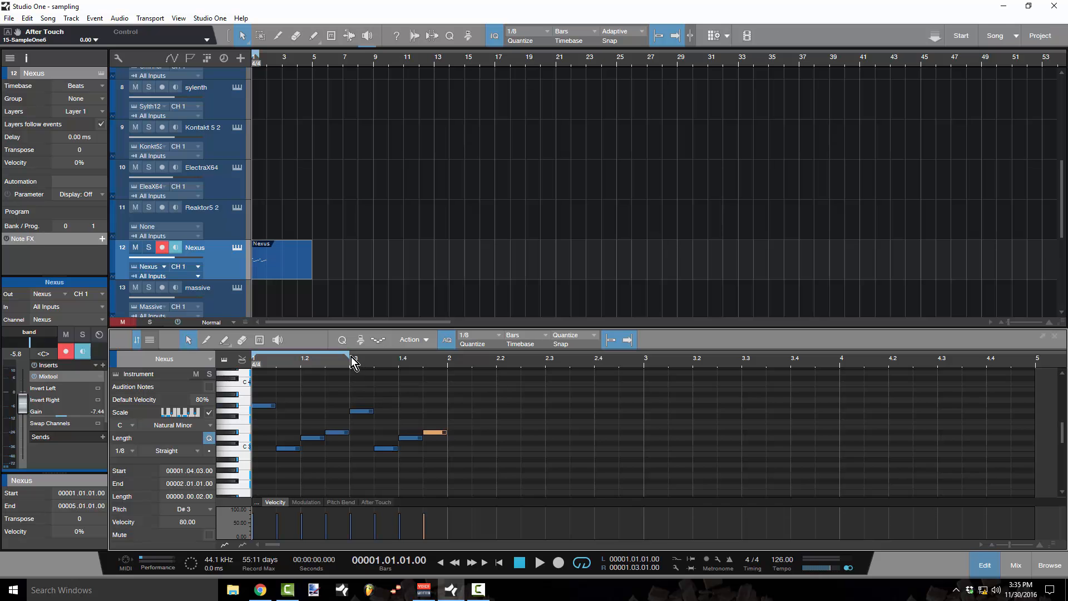
left_click_drag(350, 357, 449, 358)
key("space")
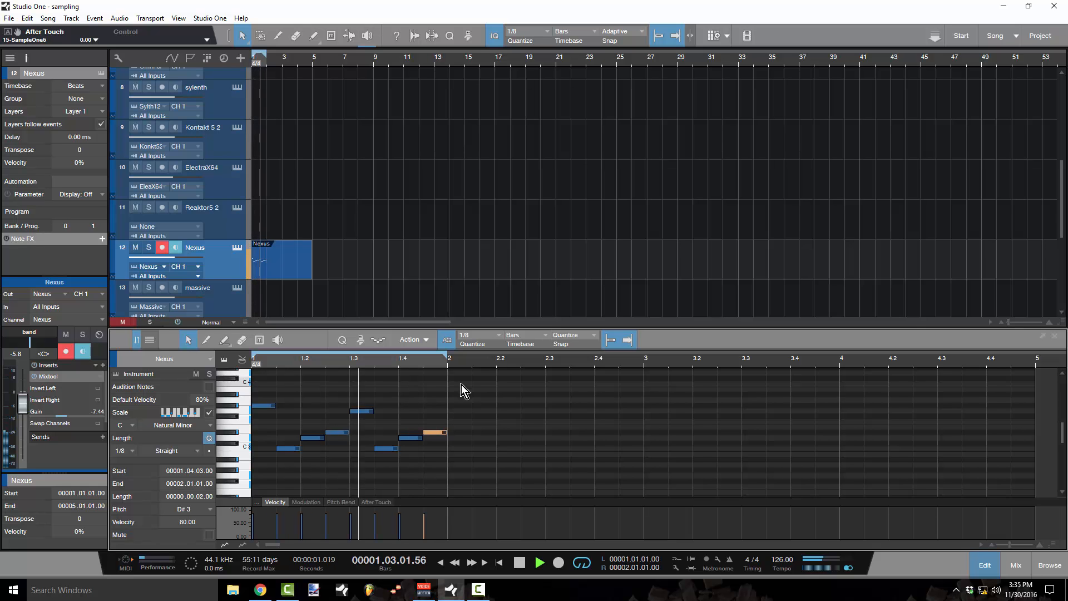
key("space")
Duplicate all eight notes of bar 1 into bar 2 and extend the loop range to the start of bar 3.
left_click_drag(498, 462, 252, 399)
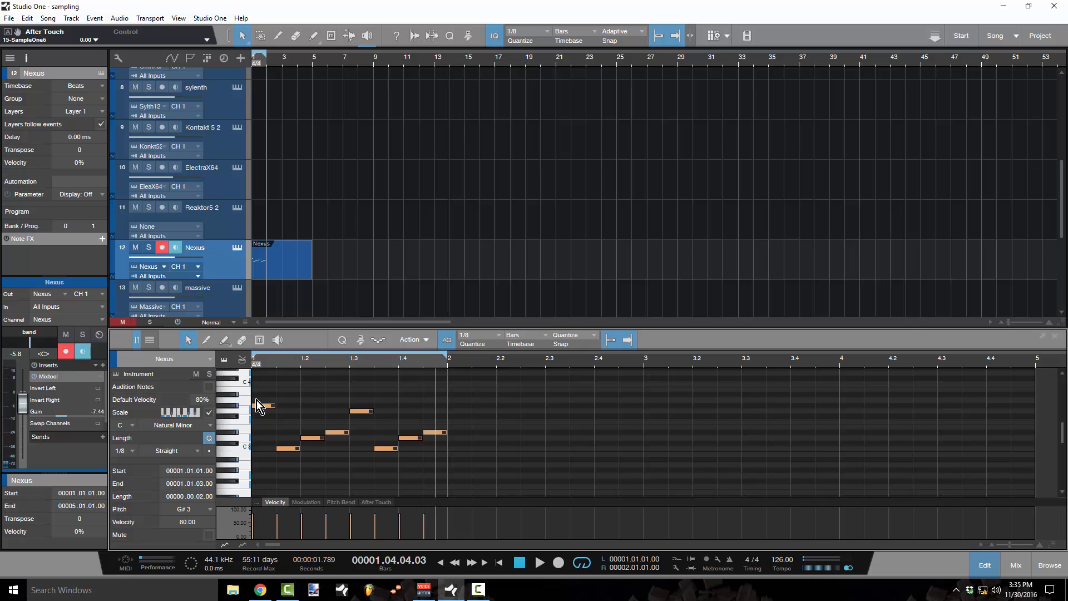
key("d")
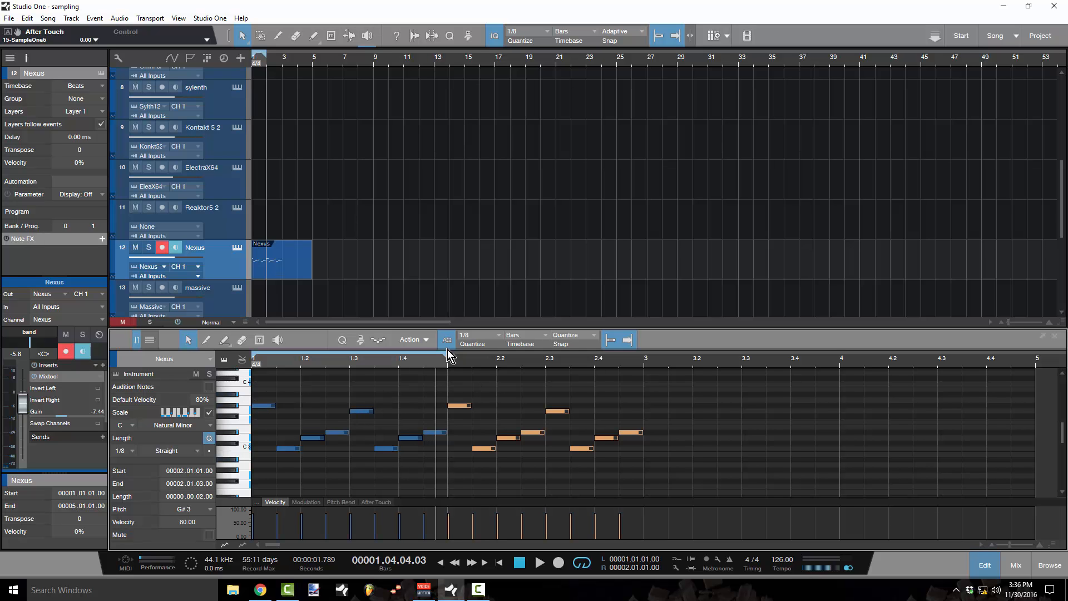
left_click_drag(448, 357, 644, 359)
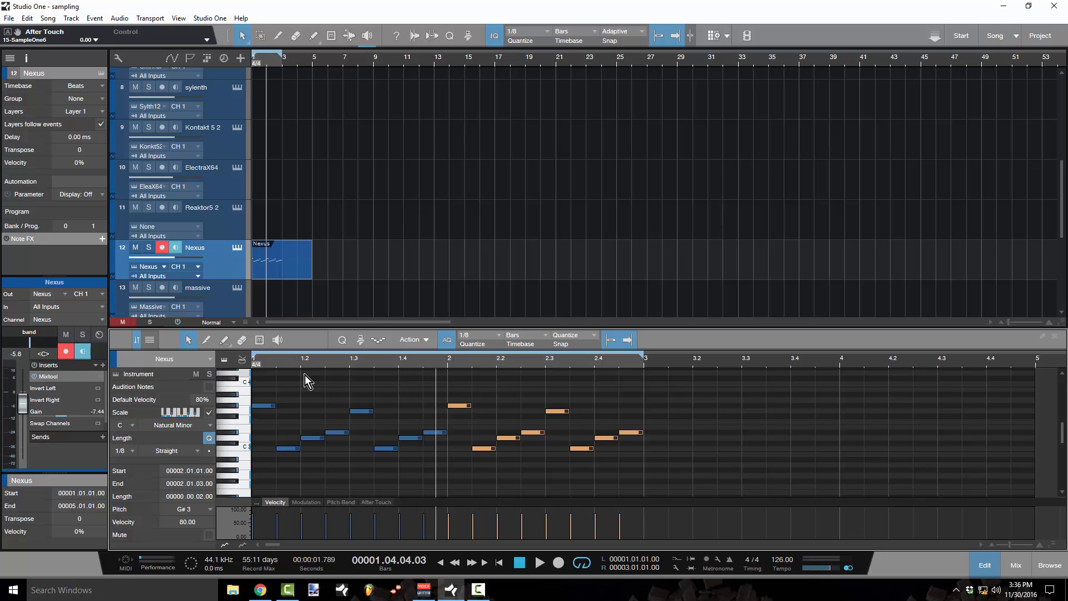
Raise the note on 2.4 to D#3, lower the last eighth of bar 2 to D3, and play the loop.
left_click(620, 405)
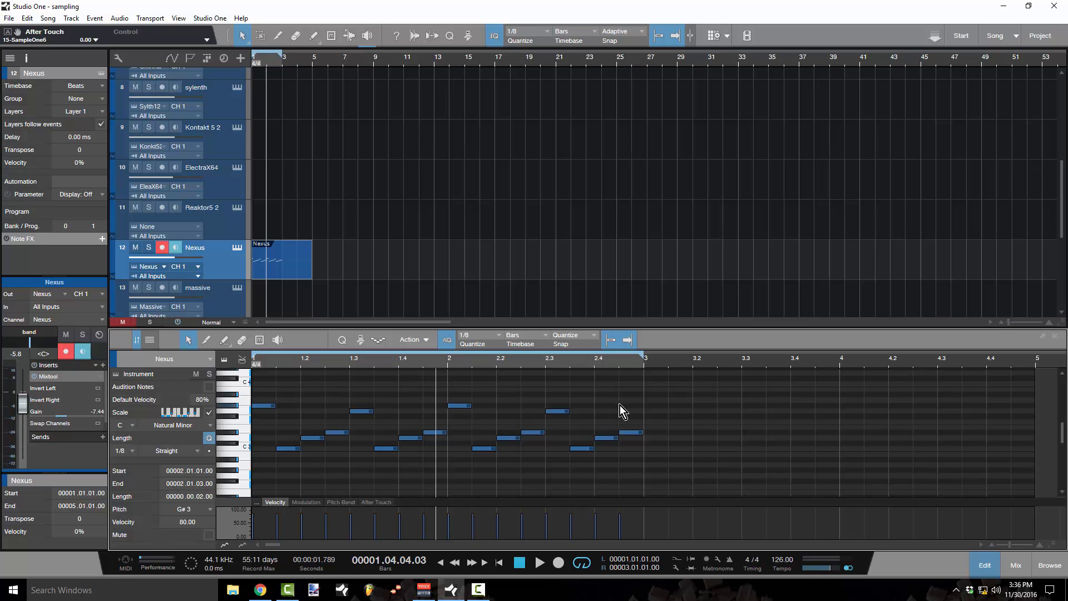
left_click_drag(610, 438, 628, 437)
key("space")
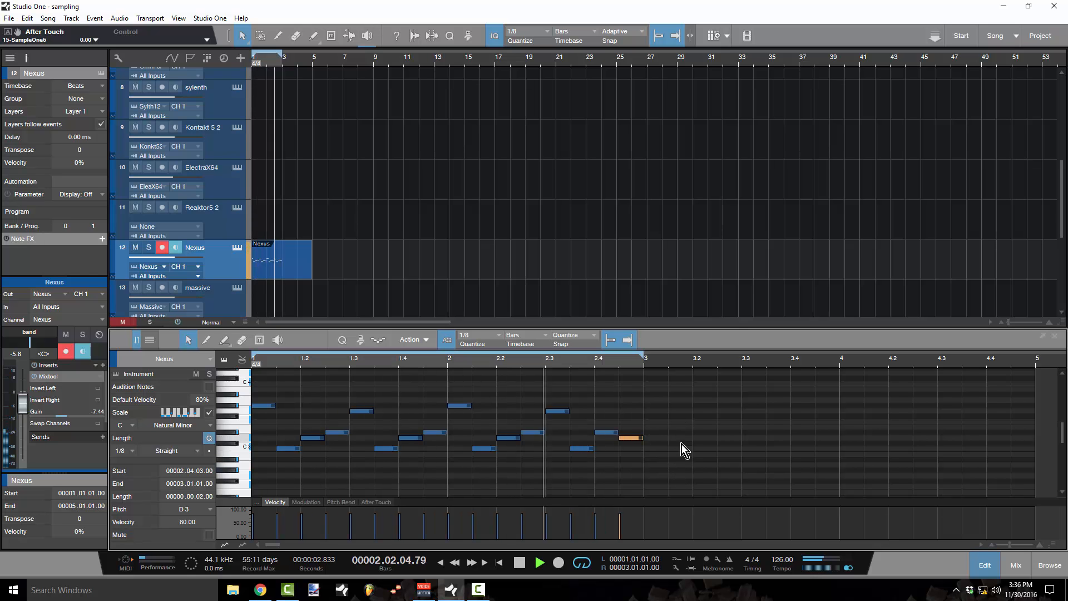
Stop playback and delete all the notes in both bars of the Nexus part.
left_click_drag(693, 462, 389, 414)
left_click_drag(235, 400, 235, 400)
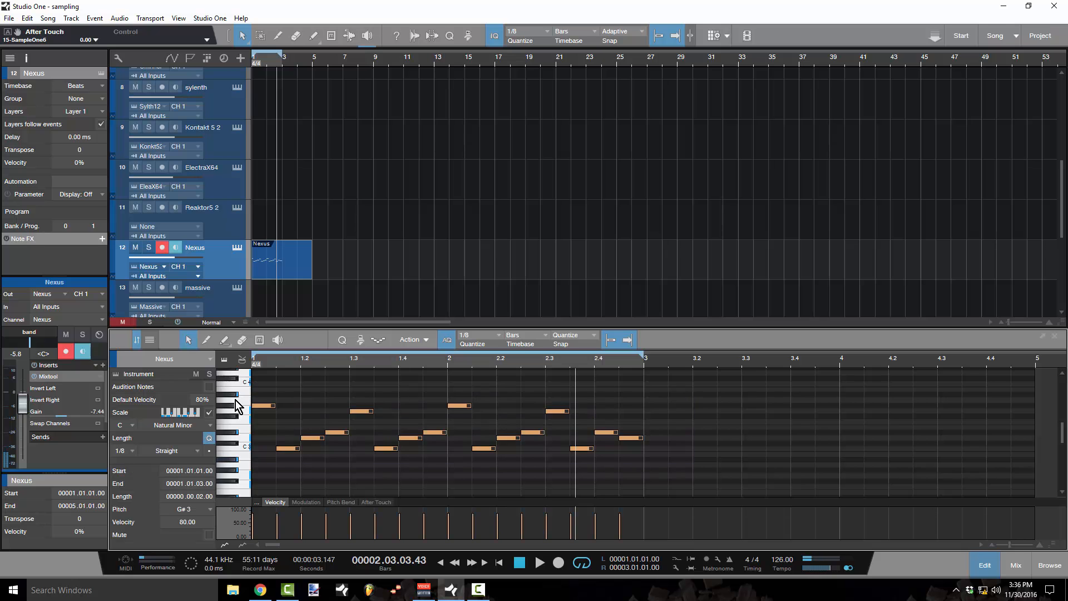
key("Delete")
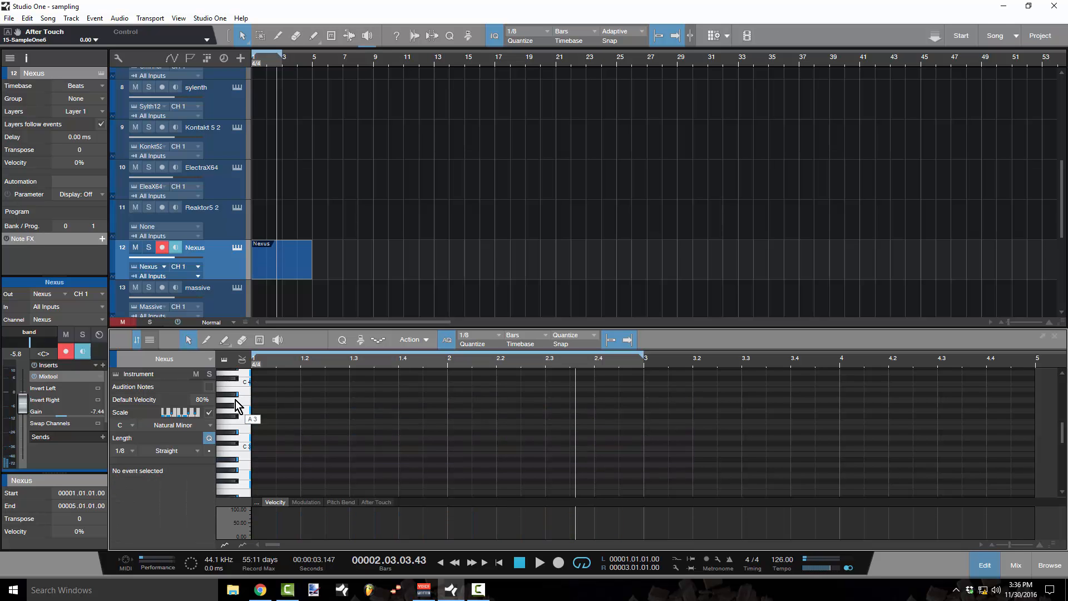
Place C3 eighth notes on beats 1.1, 1.4 and 2.2, and play the two-bar loop.
double_click(260, 448)
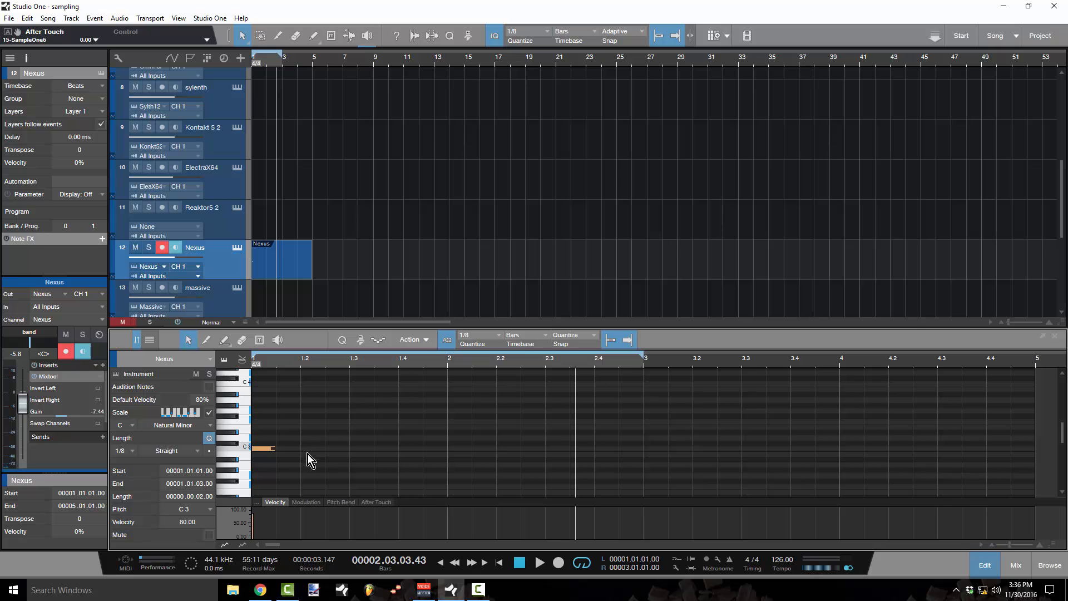
left_click_drag(275, 448, 448, 451)
key("comma")
key("space")
key("space")
left_click_drag(447, 449, 501, 442)
key("space")
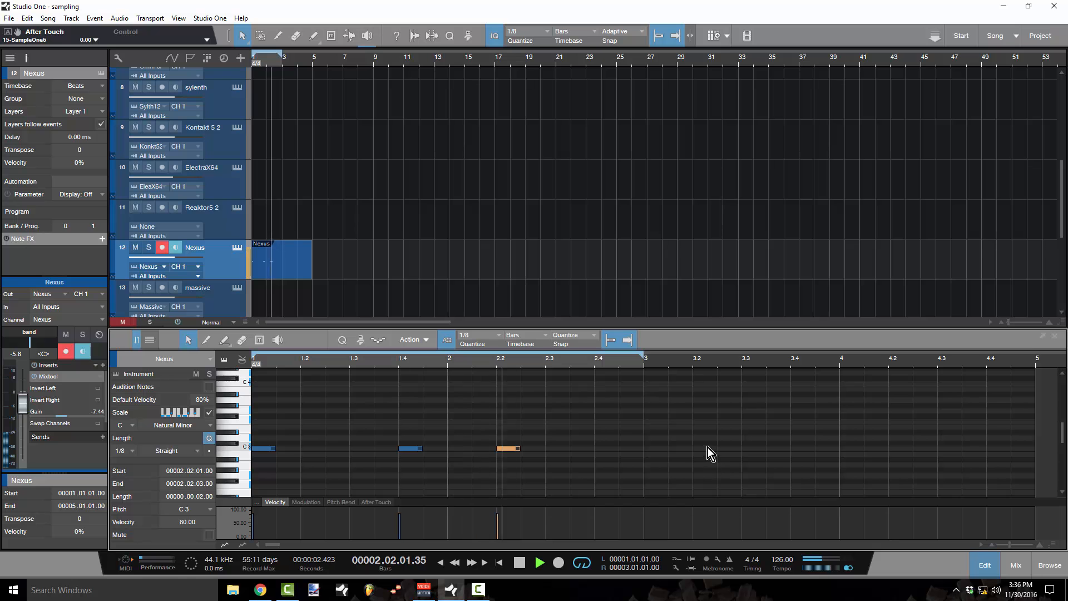
key("space")
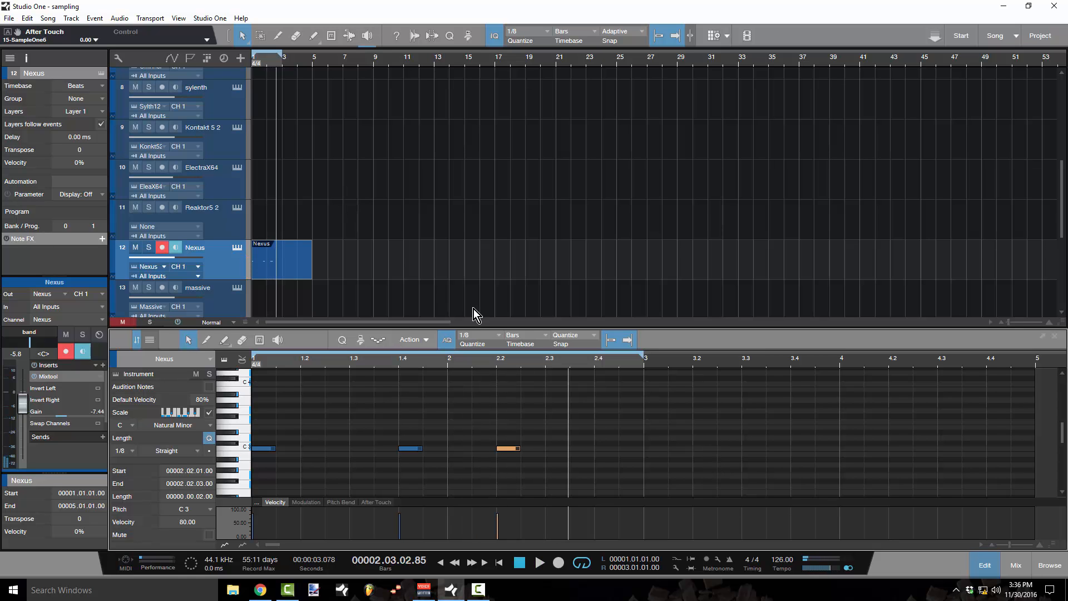
Add a D#3 eighth at 1.1.3 and a D3 eighth on 1.2, playing the pattern after each.
key("Home")
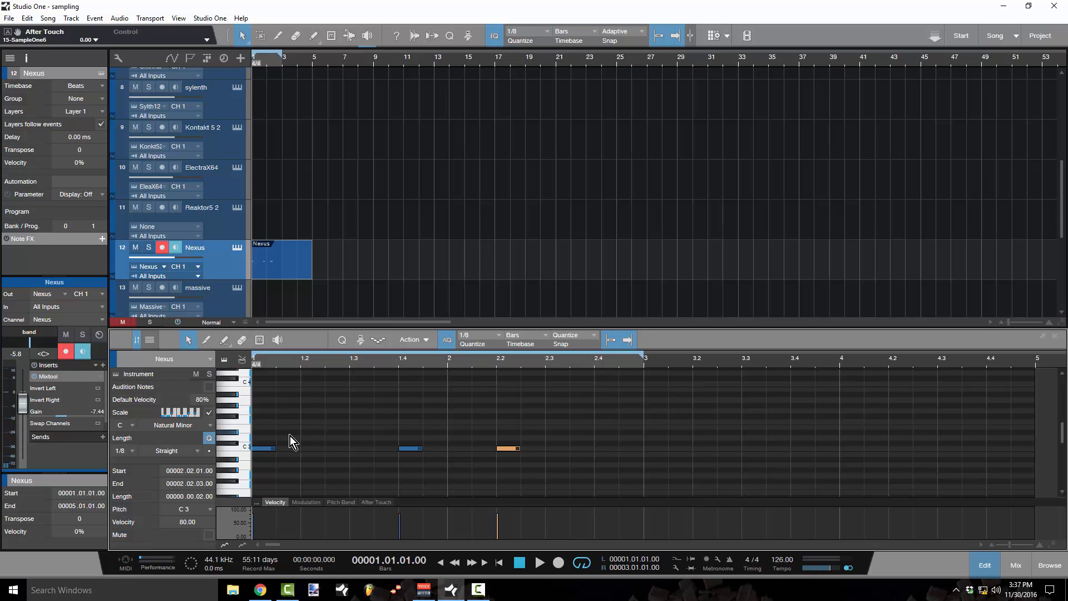
double_click(288, 432)
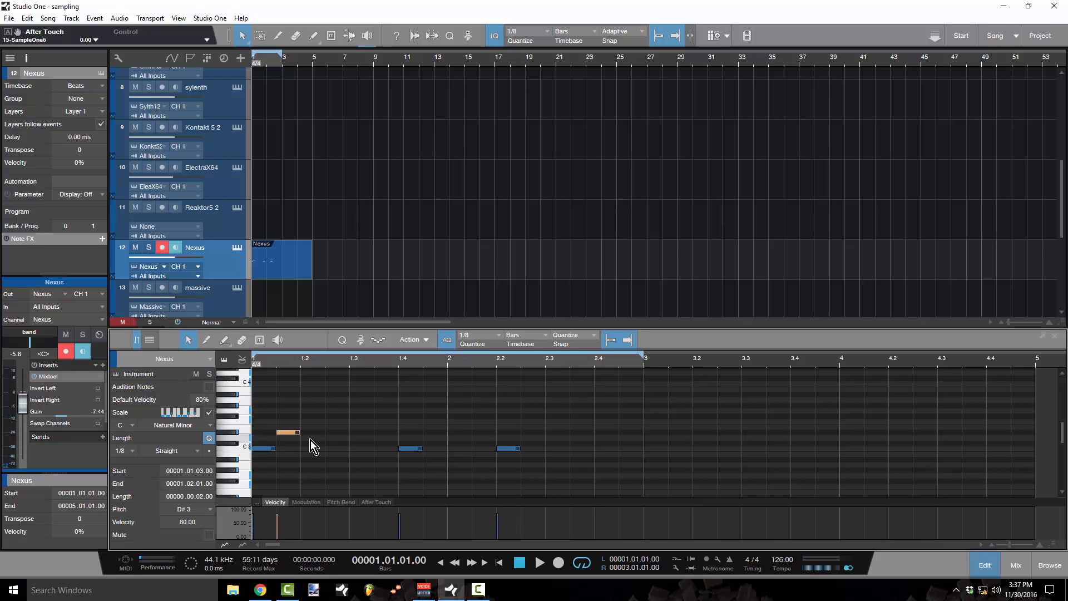
key("space")
key("space")
key("space")
key("space")
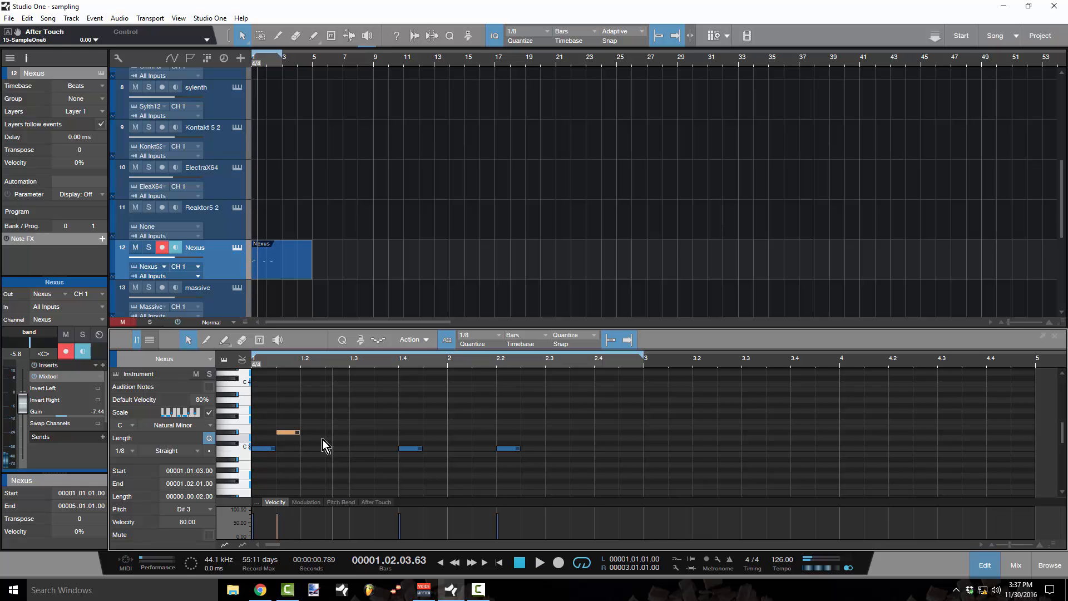
double_click(317, 438)
key("space")
key("space")
Add eighth notes D#3 at 1.2.3, F3 on 1.3 and D#3 at 1.3.3, and play the pattern.
double_click(330, 431)
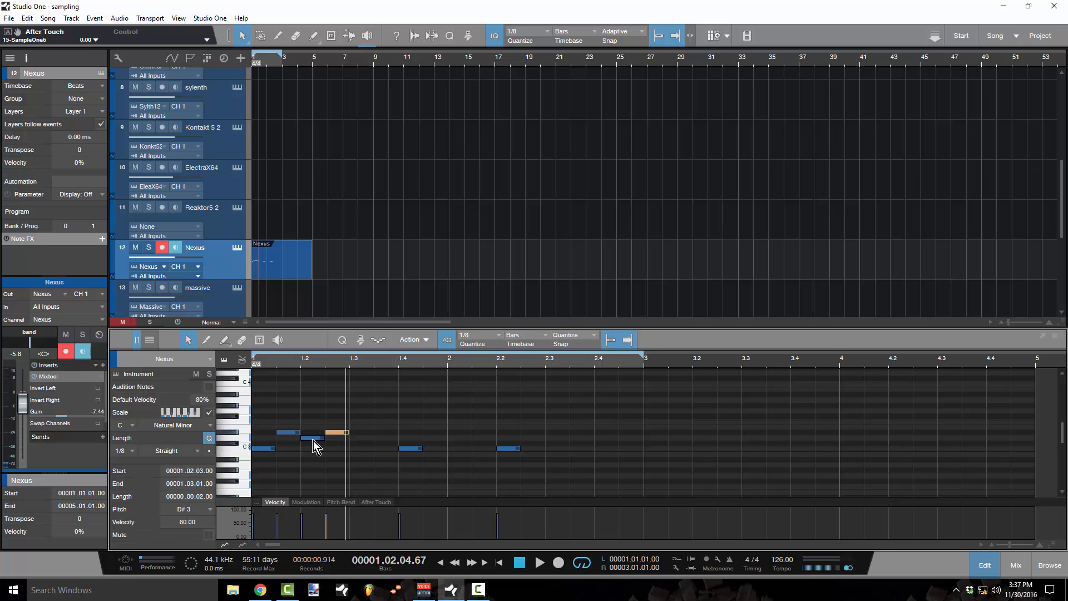
double_click(355, 423)
double_click(376, 431)
key("space")
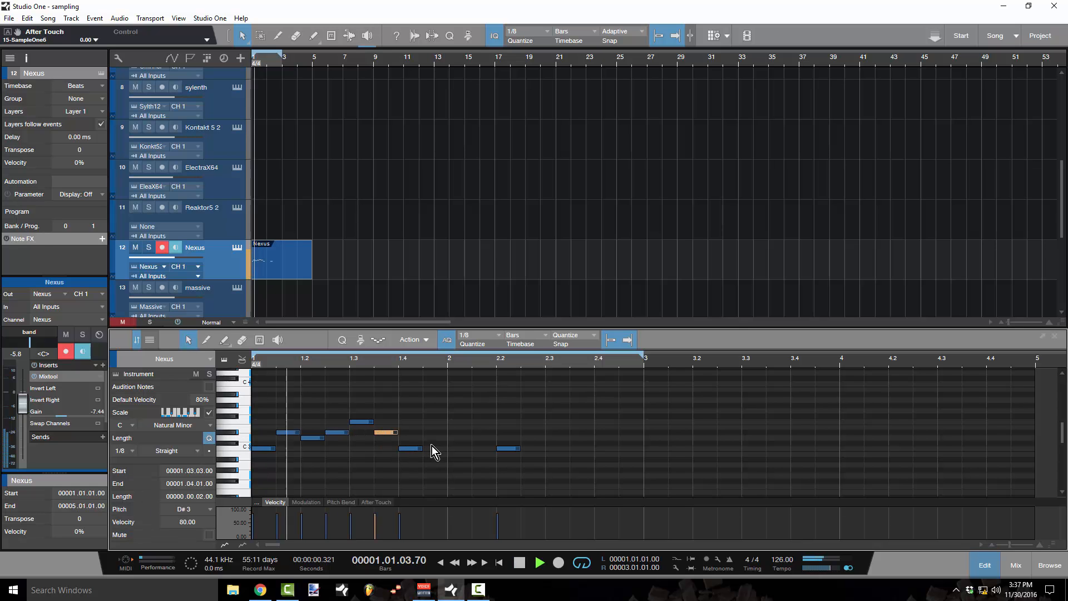
key("space")
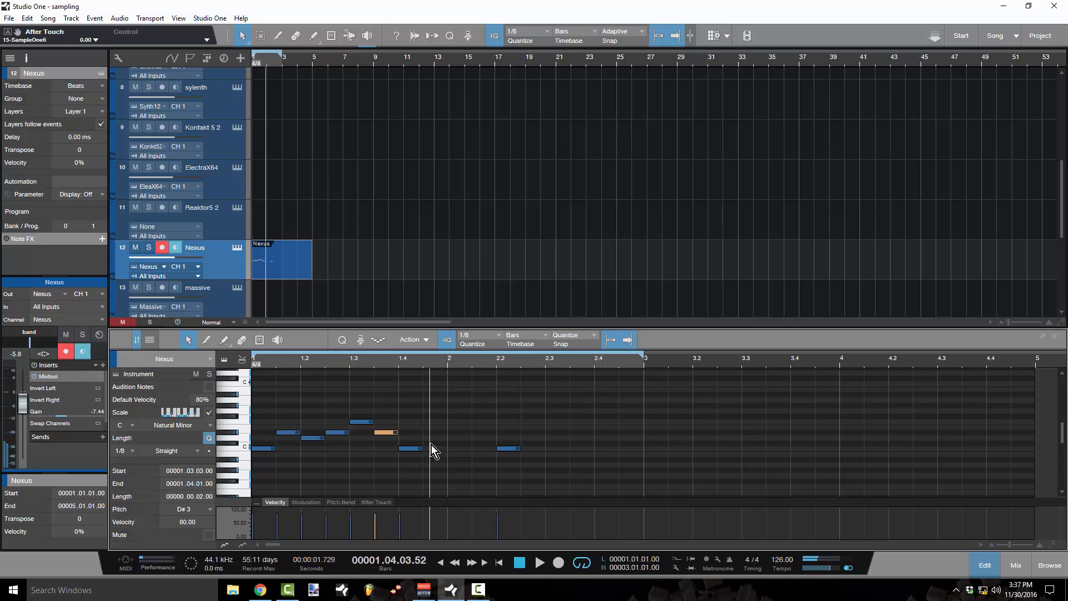
Add eighth notes D3 at 1.4.3, D#3 on 2.1 and D3 at 2.1.3, and play the pattern.
double_click(431, 447)
left_click_drag(436, 448, 437, 437)
double_click(452, 432)
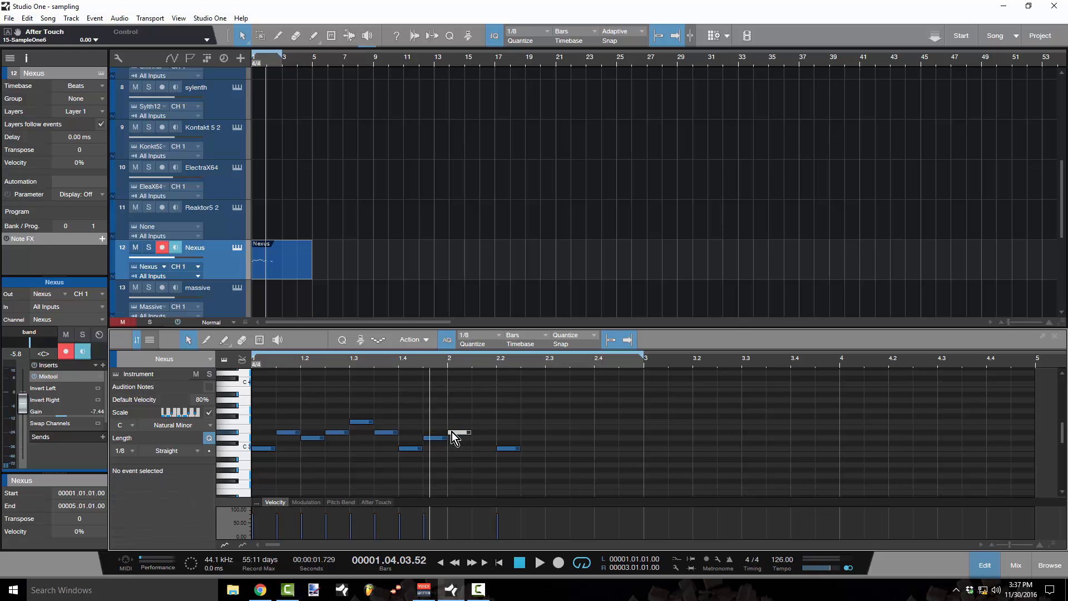
double_click(479, 427)
key("space")
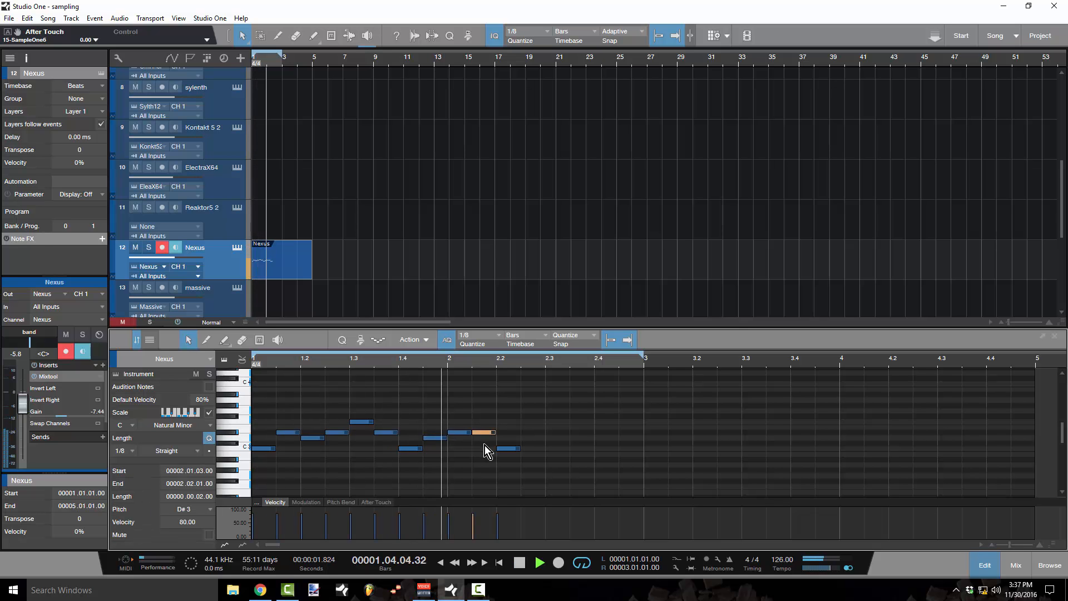
left_click_drag(487, 434, 488, 439)
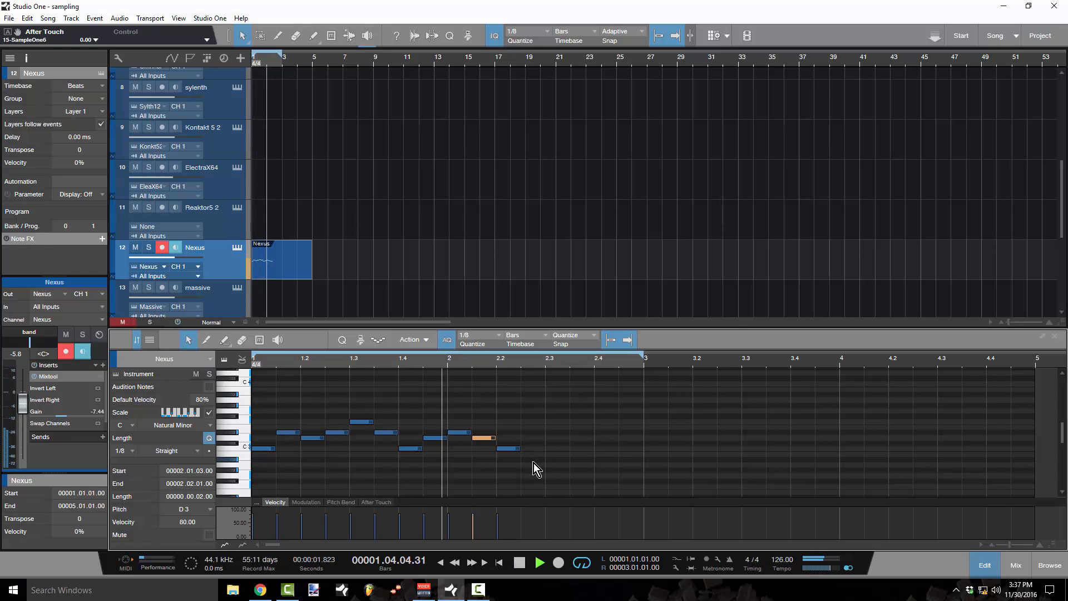
key("space")
Add C3 eighths on 2.3 and 2.4 and a D3 eighth at 2.2.3, playing the pattern from the start.
double_click(554, 448)
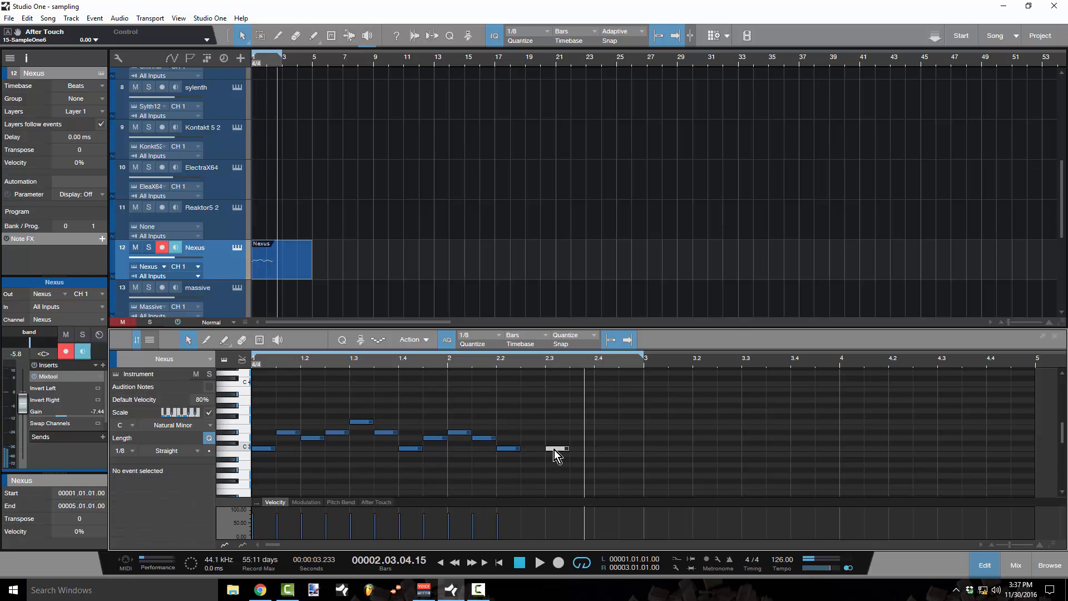
double_click(598, 447)
key("End")
key("space")
key("End")
key("Home")
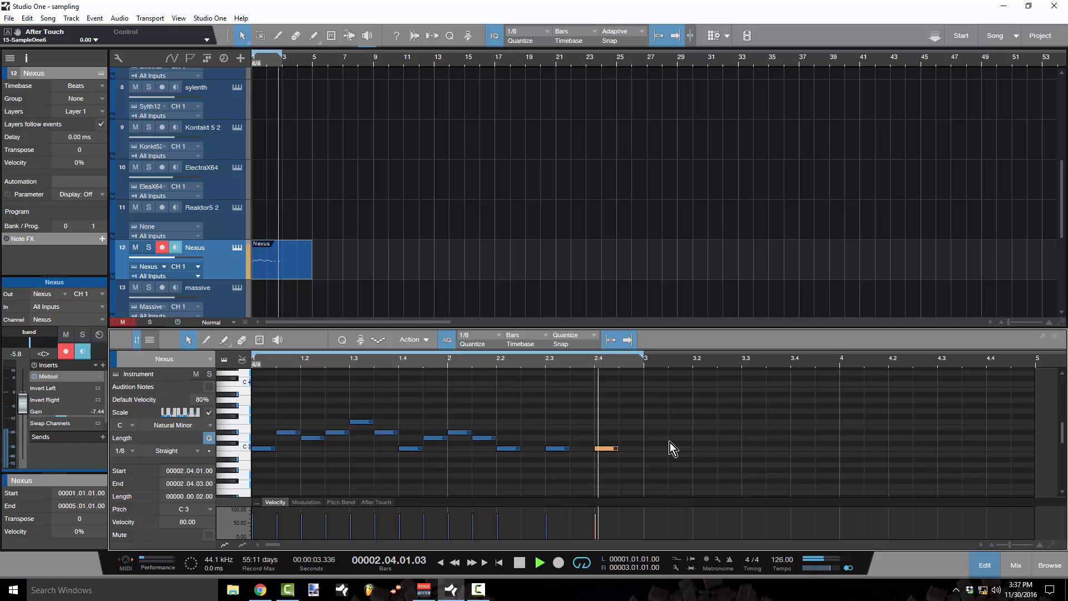
double_click(537, 438)
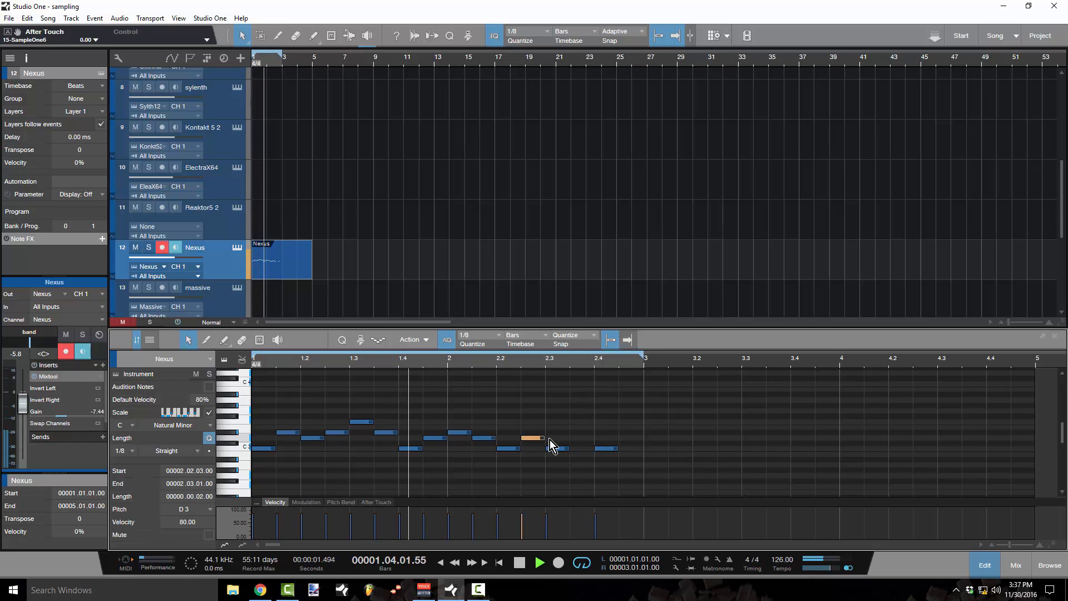
key("space")
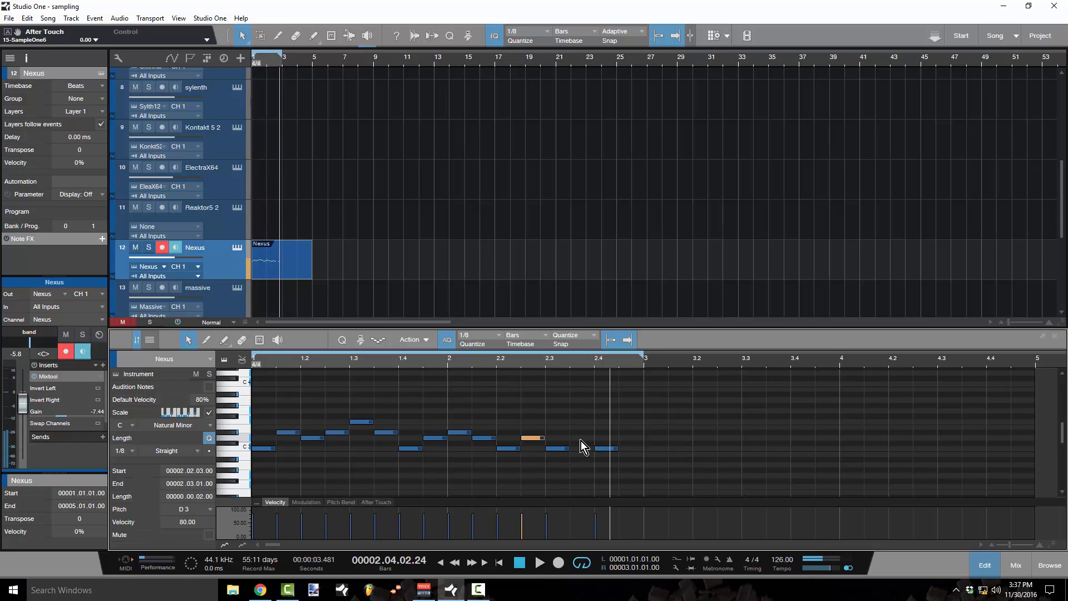
Raise the note on 2.3 to F3, add eighths D#3 at 2.3.3 and F3 at 2.4.3, and play the loop.
left_click_drag(564, 447, 562, 422)
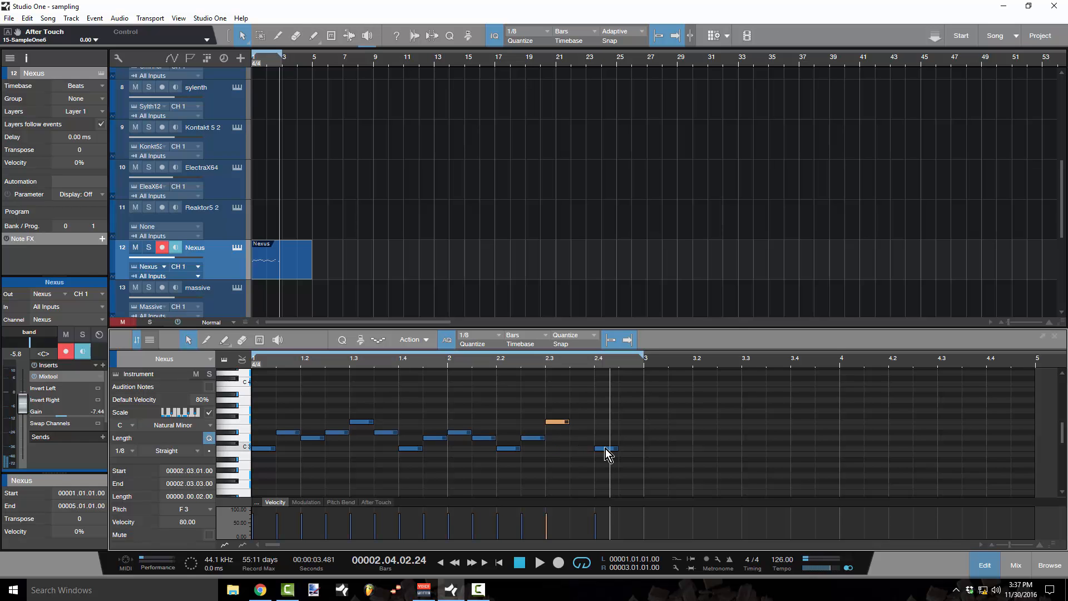
double_click(590, 432)
key("n")
key("space")
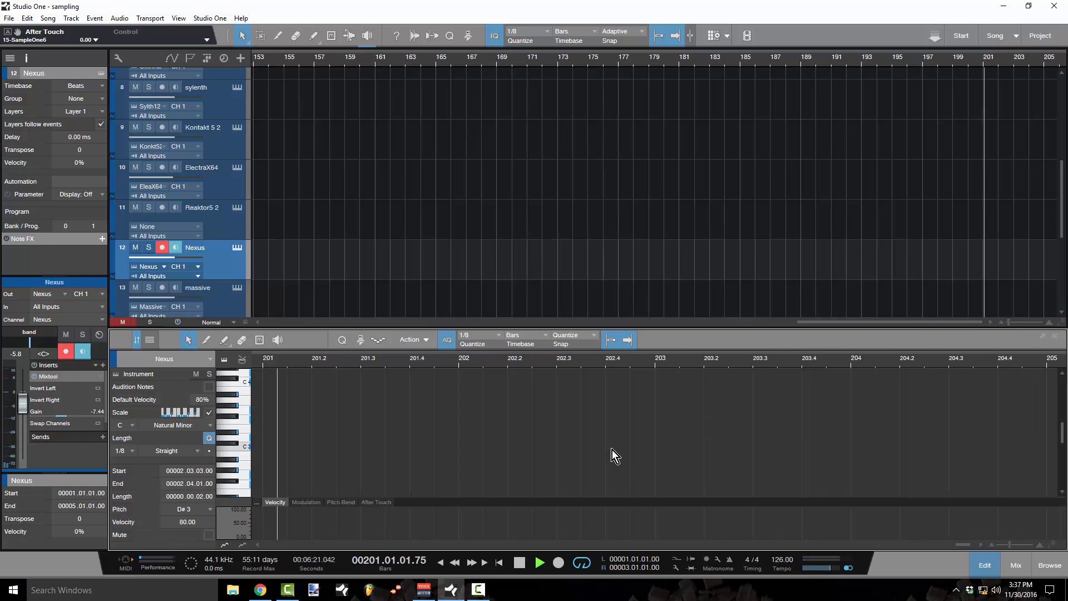
key("Home")
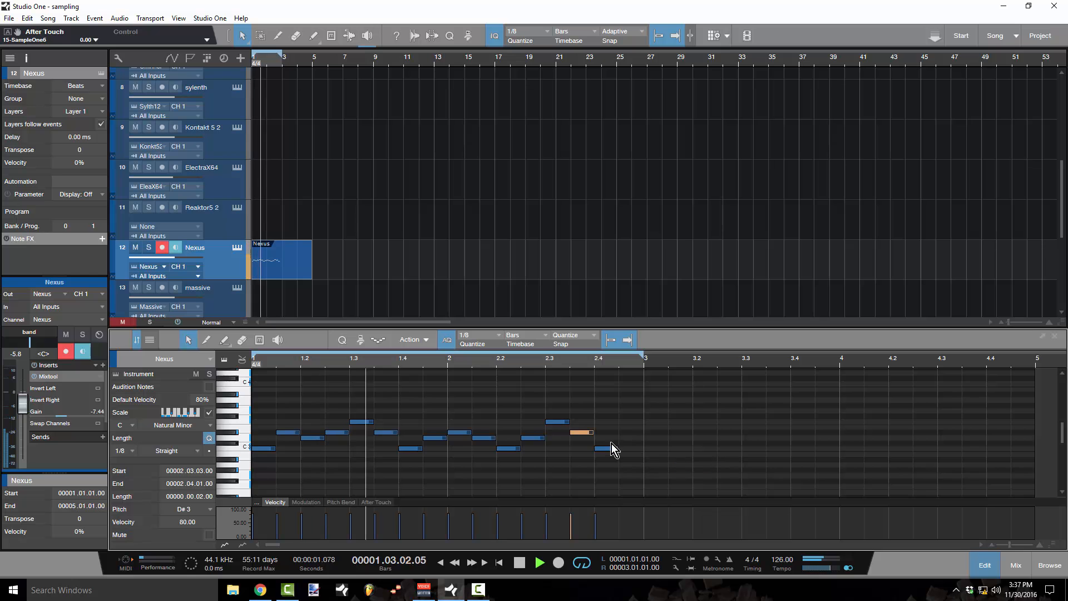
double_click(626, 451)
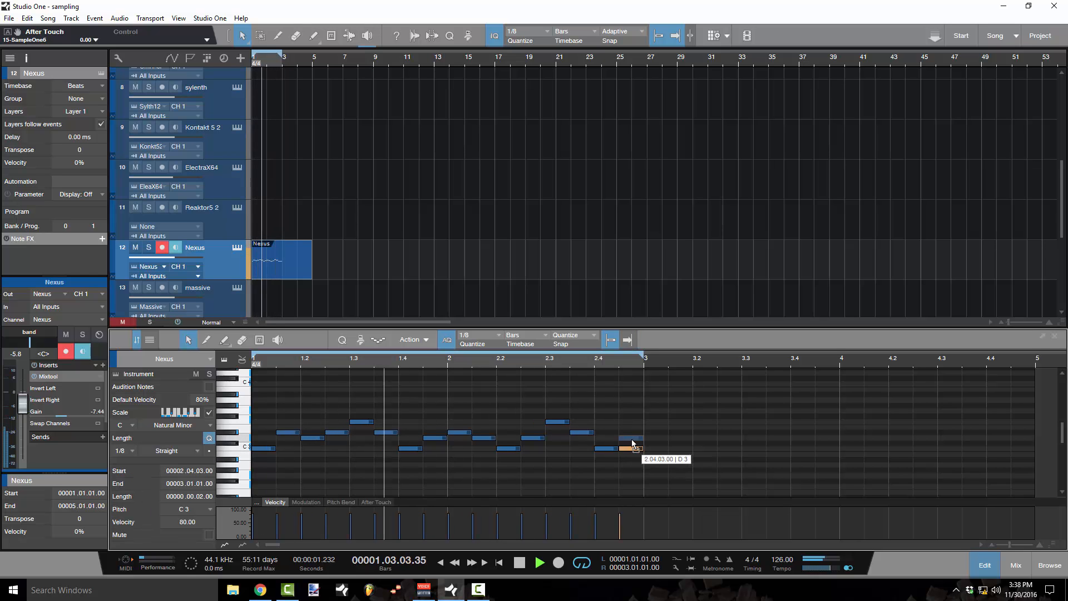
left_click_drag(633, 428, 632, 429)
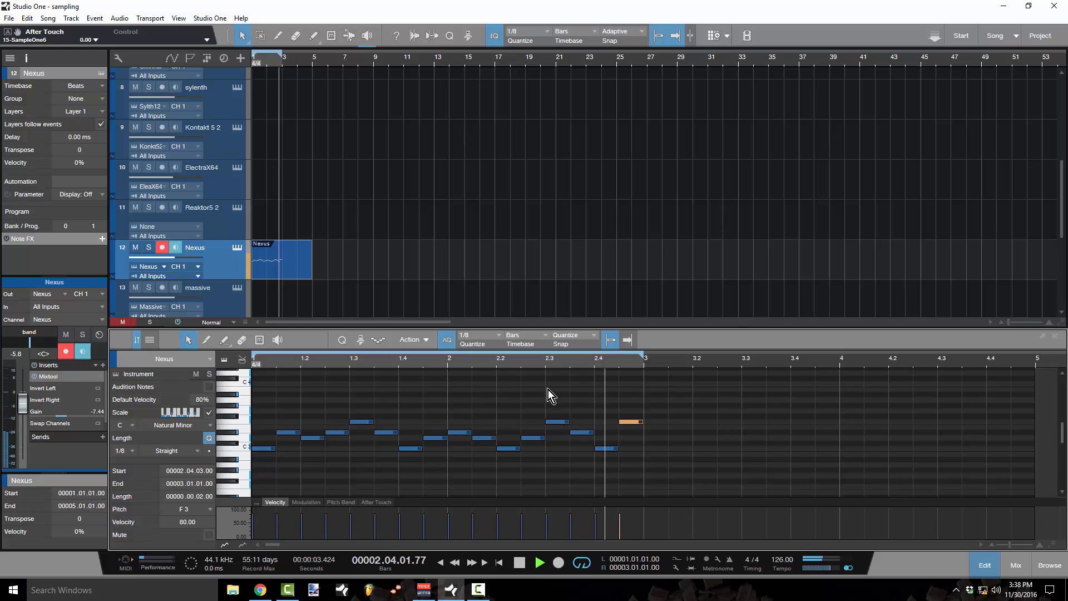
Stop playback and clear the whole two-bar melody that starts on C3.
key("space")
left_click_drag(717, 452, 258, 389)
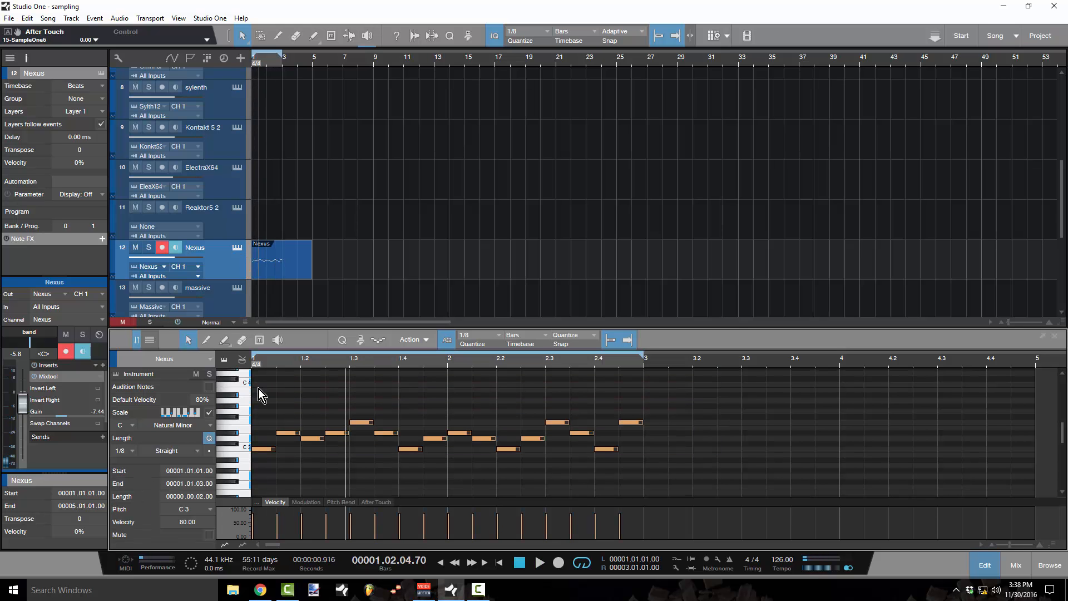
key("Delete")
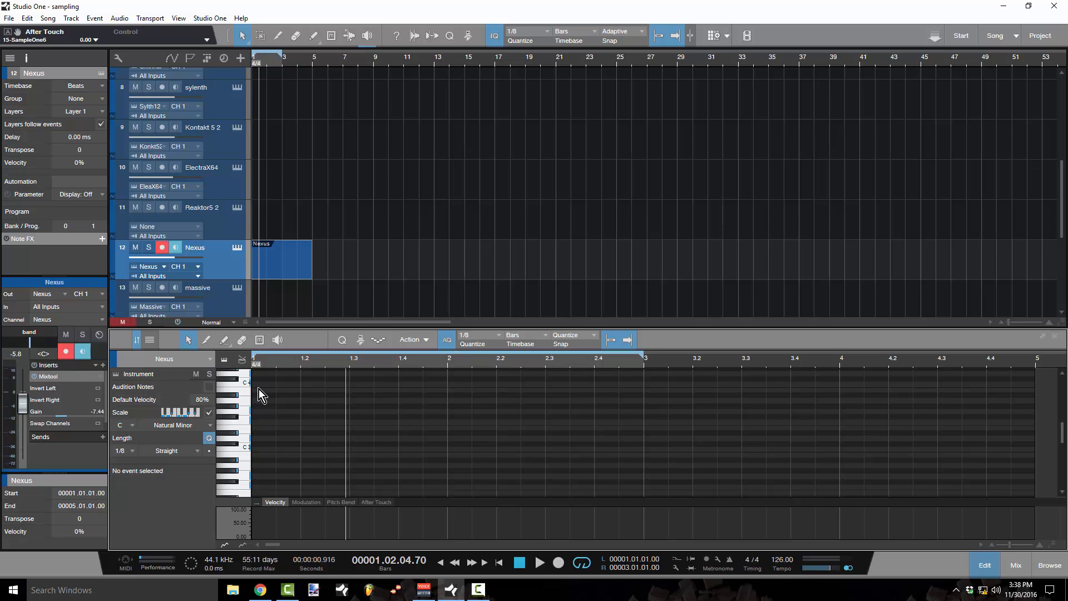
Draw eighth notes C3, C4, D#3 and D3 across the first two beats of bar 1 and play them.
double_click(267, 450)
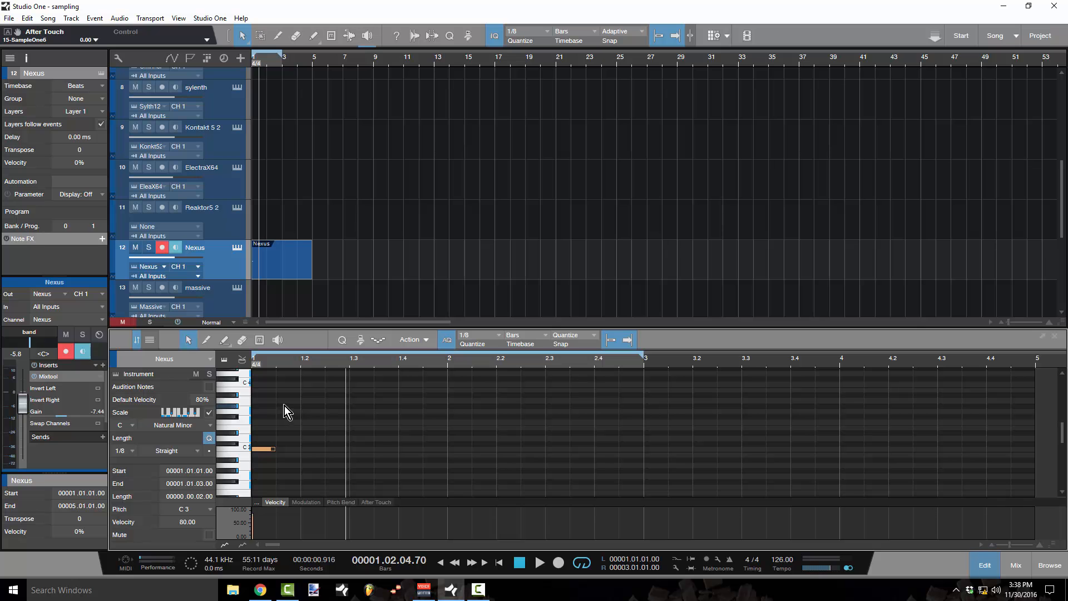
double_click(286, 384)
double_click(308, 433)
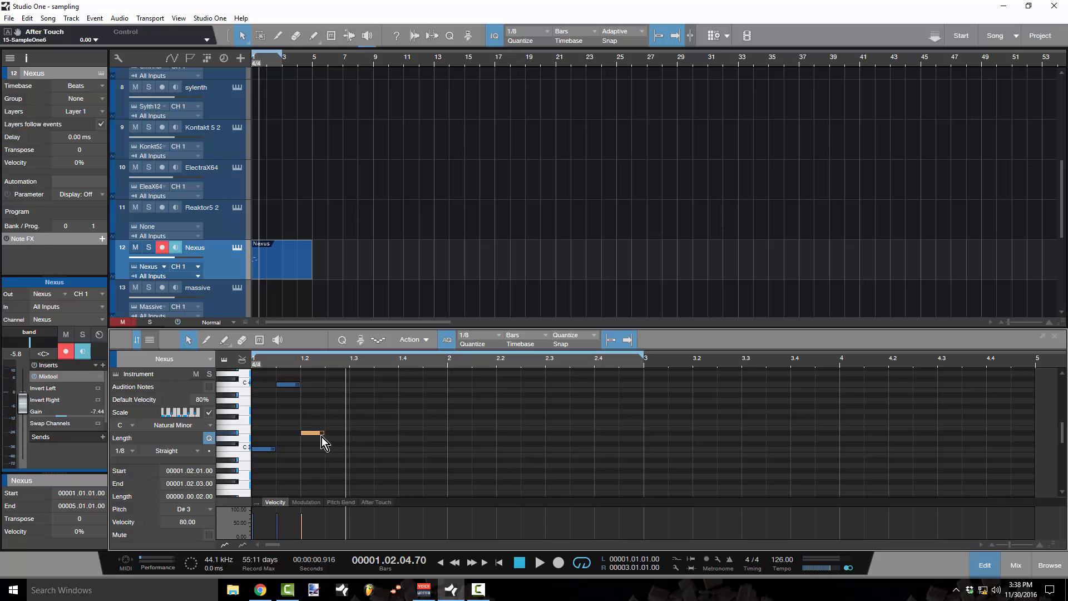
left_click(340, 439)
double_click(334, 440)
left_click_drag(257, 431, 328, 422)
key("comma")
key("space")
key("space")
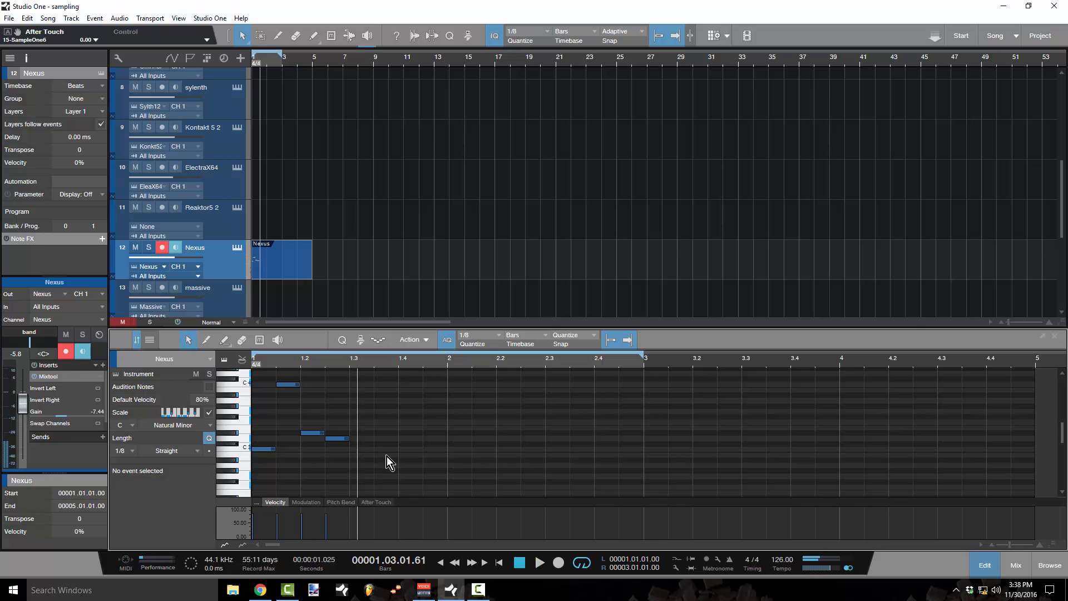
Add eighth notes G#3, G3, D#3 and D3 across beats 3 and 4 of bar 1, and play the bar.
key("comma")
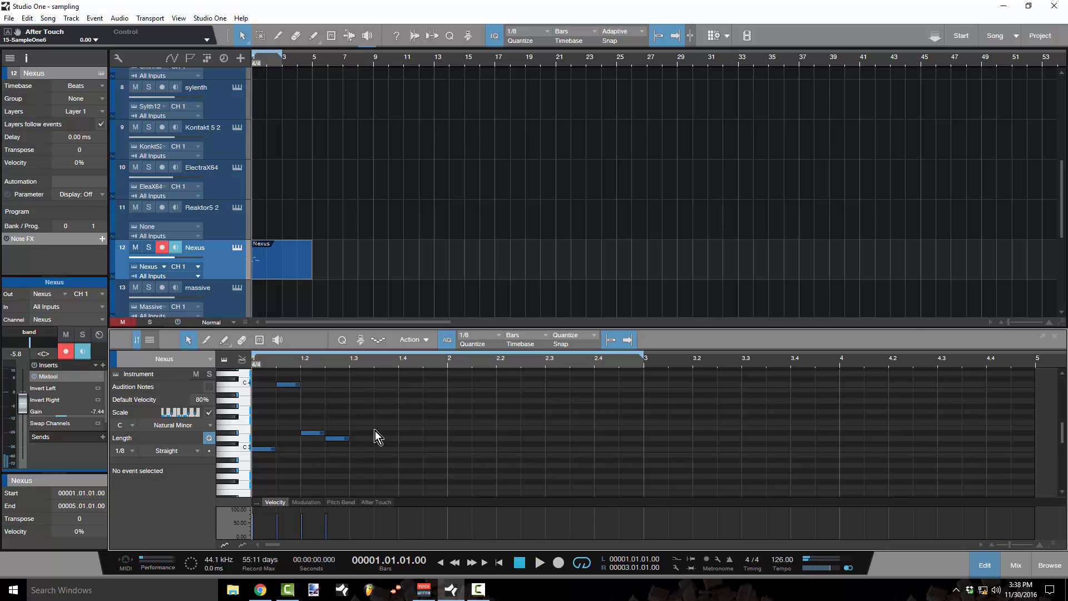
double_click(354, 406)
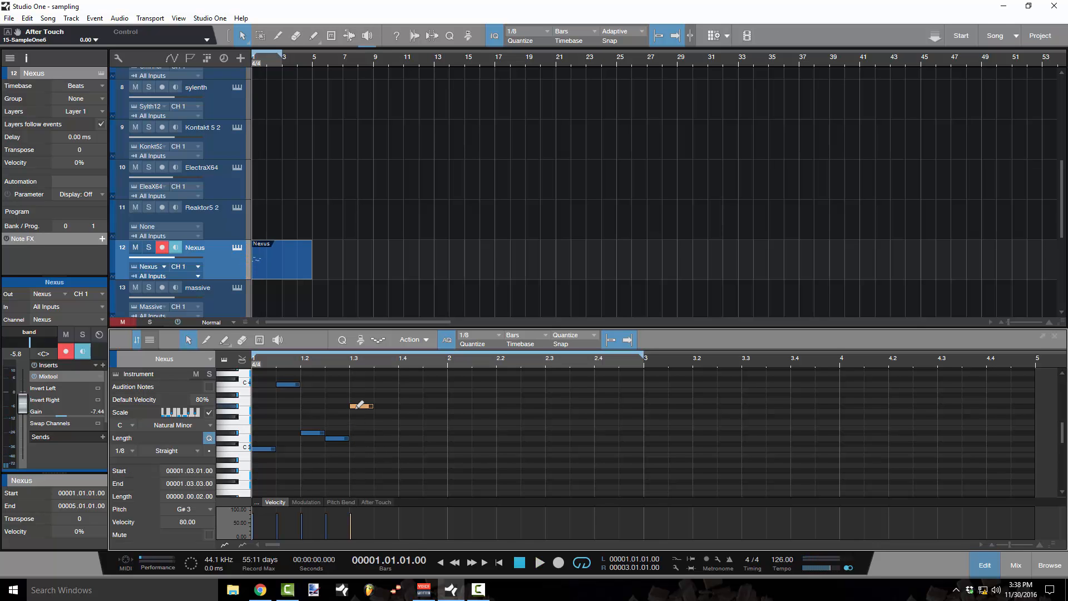
double_click(375, 412)
key("space")
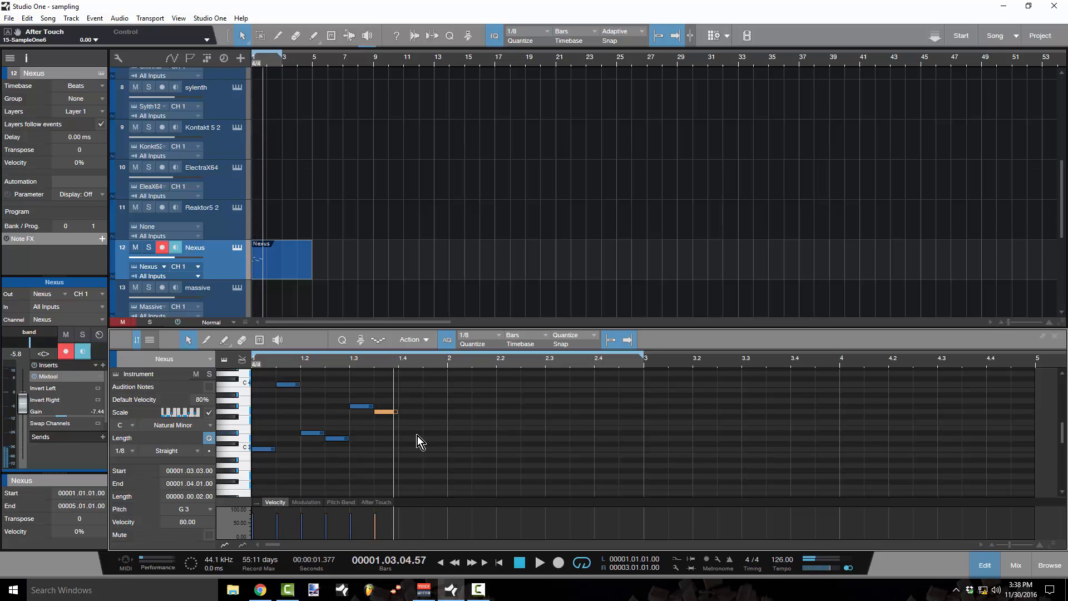
double_click(410, 435)
left_click(435, 438)
double_click(435, 438)
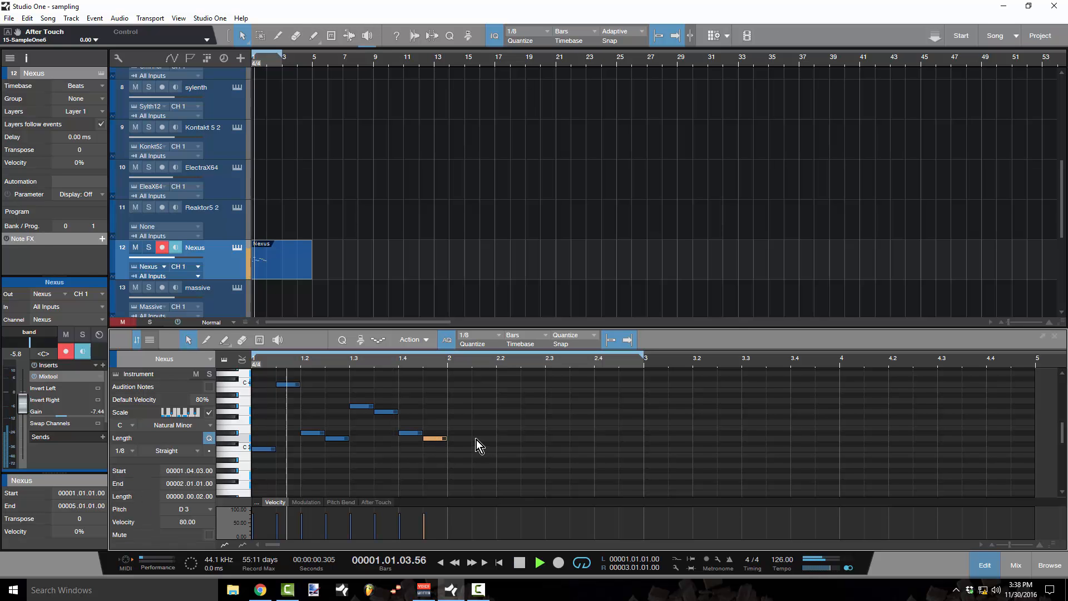
Duplicate all eight notes of the new bar 1 melody into bar 2.
left_click_drag(548, 478, 228, 381)
key("d")
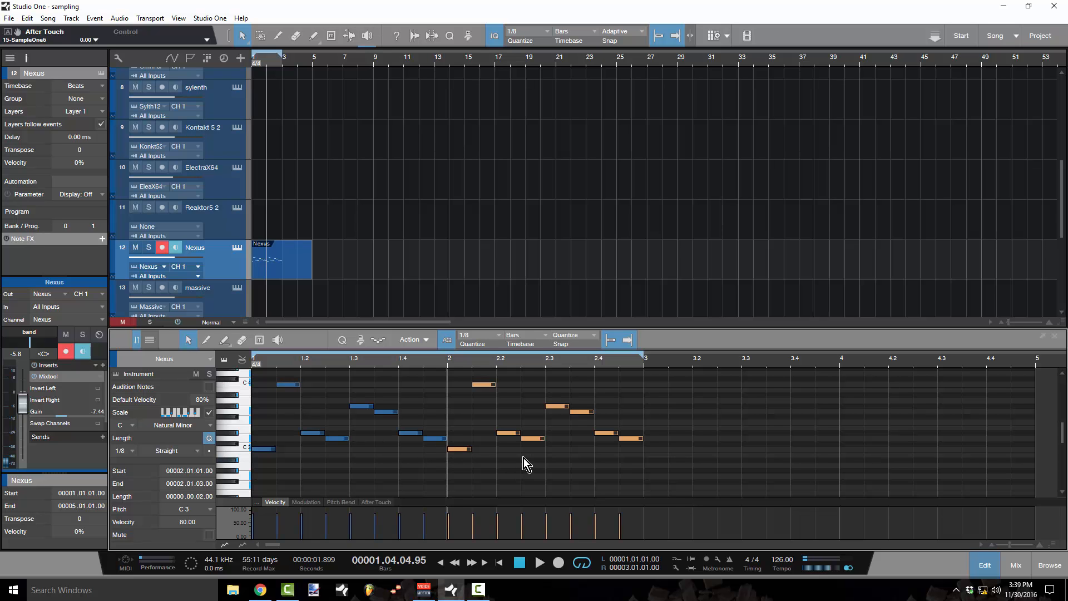
Swap the pitches of the last two eighth notes in bar 2 to D3 then D#3, and play the melody.
left_click(613, 458)
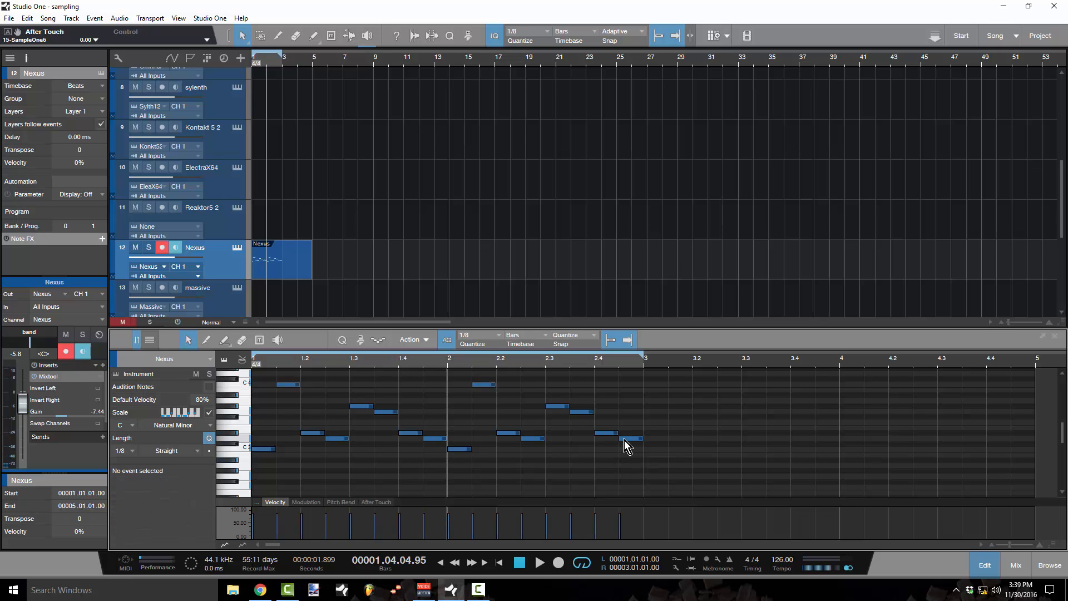
left_click(625, 439)
left_click_drag(627, 437, 604, 437)
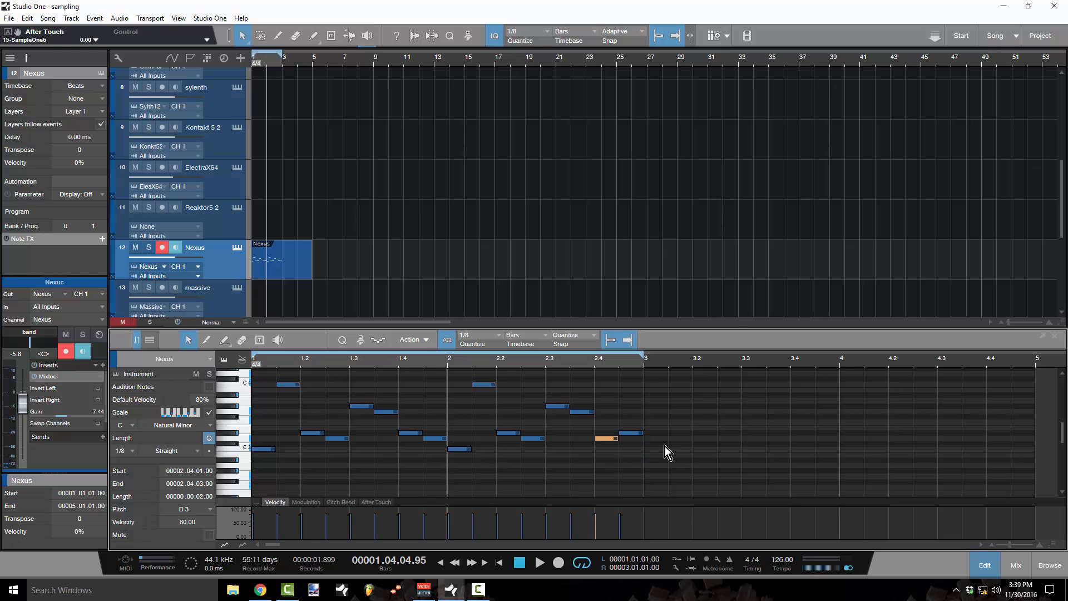
key("space")
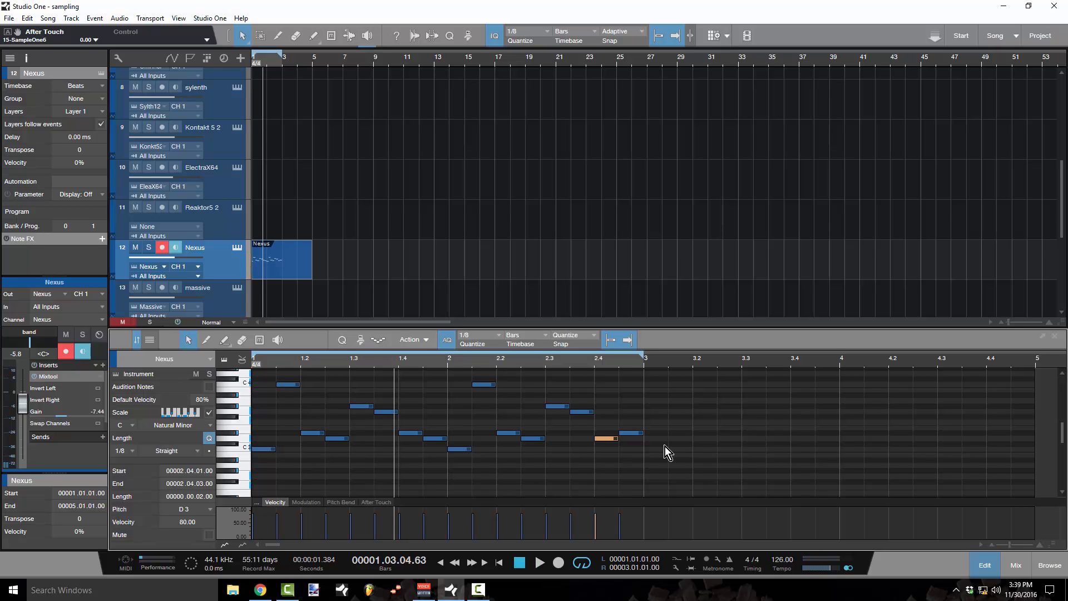
Delete the D#3 on beat 2 and the G3 on the second half of beat 3 in bar 1, and play from the start.
left_click(359, 469)
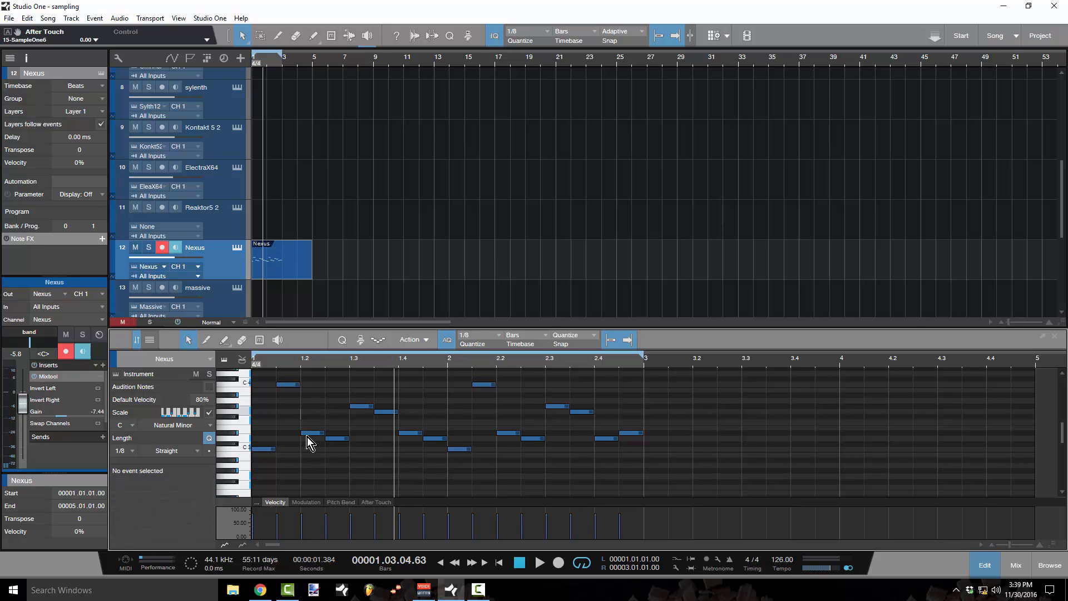
left_click_drag(316, 448, 318, 448)
key("Delete")
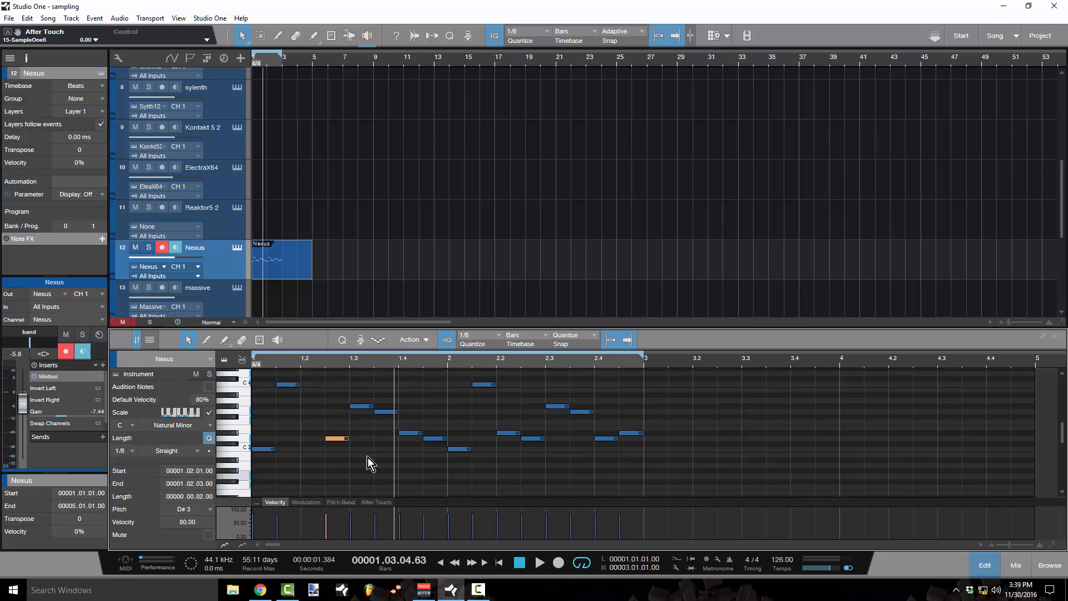
left_click(388, 412)
key("Delete")
key("comma")
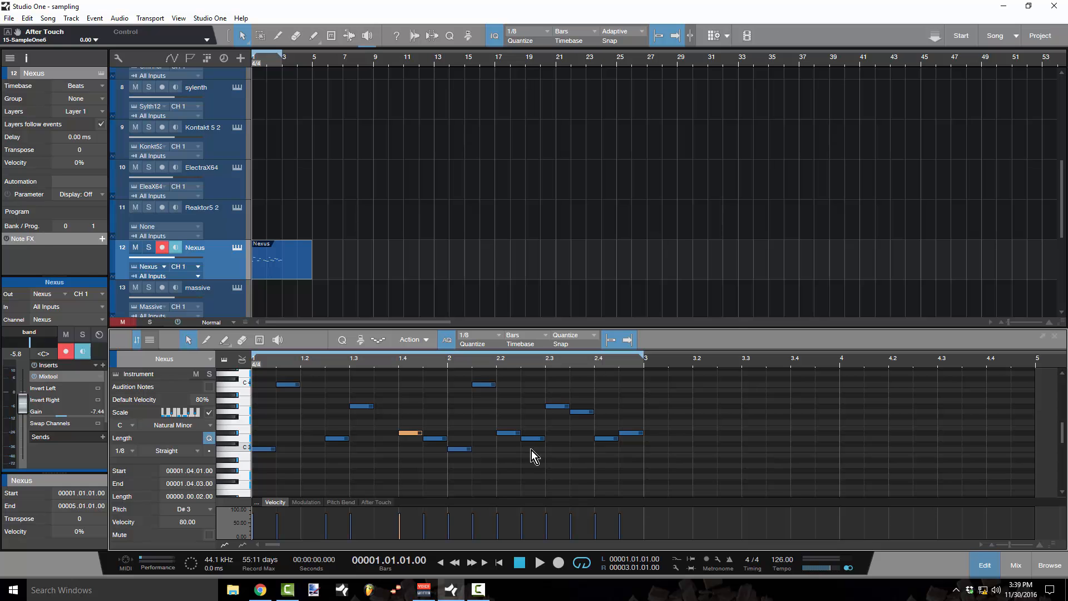
key("space")
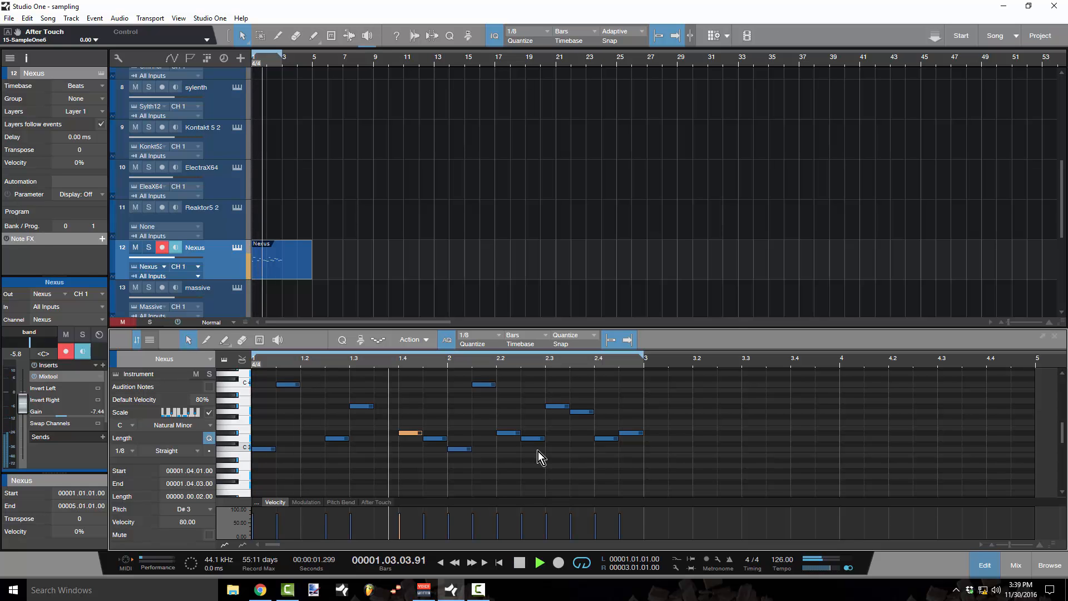
key("space")
Replace the notes in bar 2 with a duplicate of the six-note bar 1 melody and play both bars.
left_click_drag(669, 453, 447, 381)
key("Delete")
left_click_drag(472, 496, 248, 384)
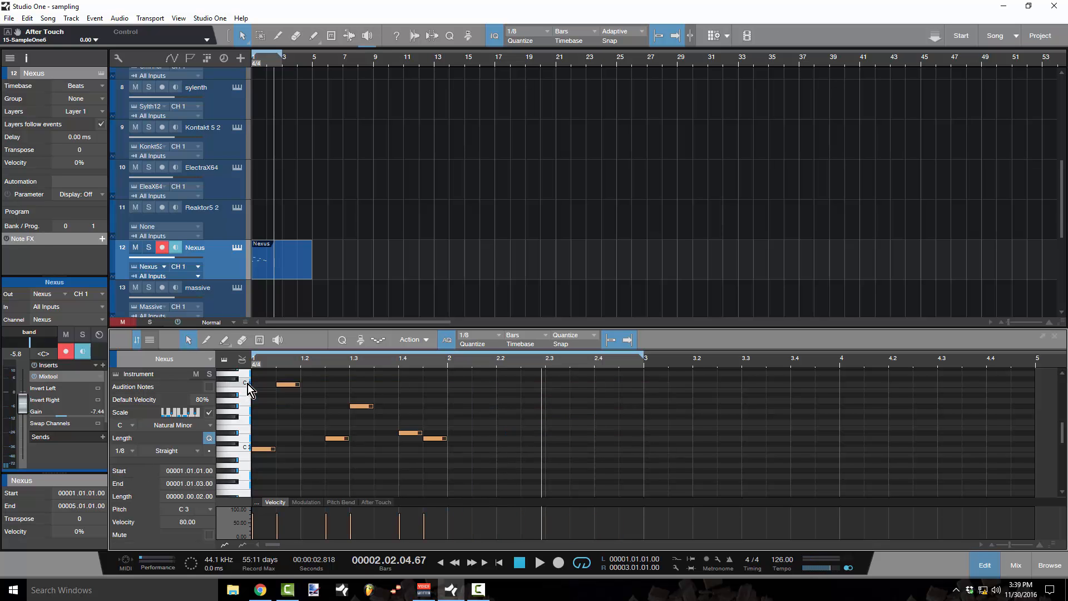
key("d")
key("space")
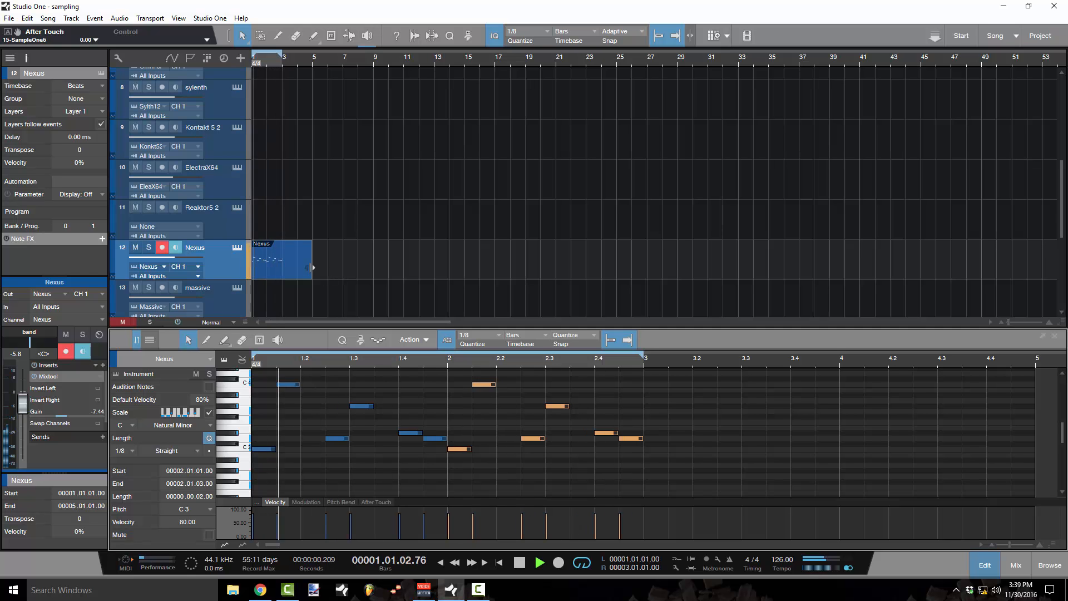
Stop playback and clear all the notes of the two-bar melody with rests.
key("space")
left_click_drag(717, 476, 185, 354)
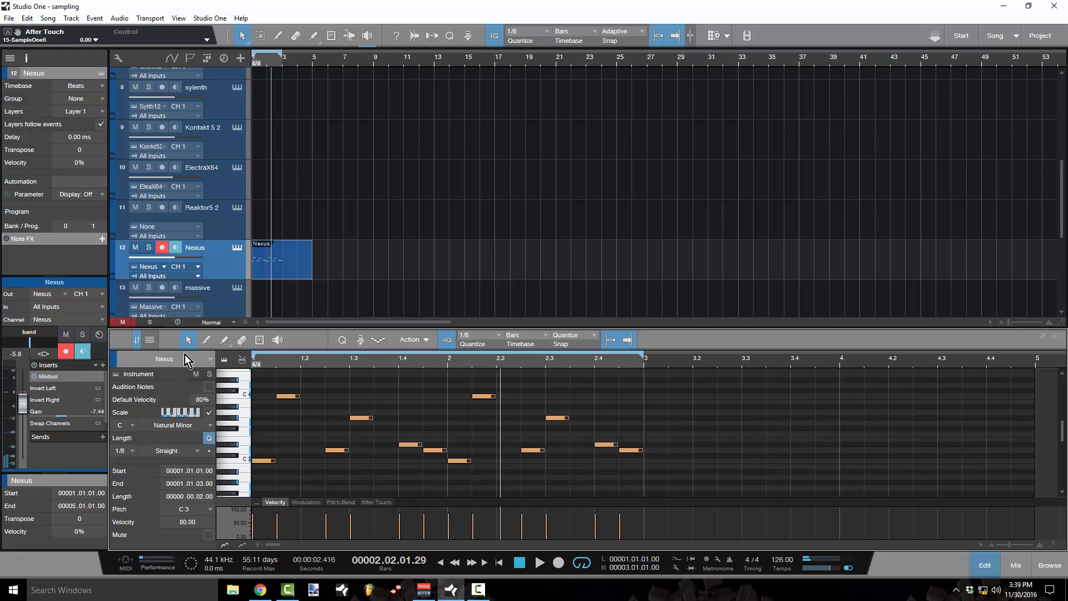
key("Delete")
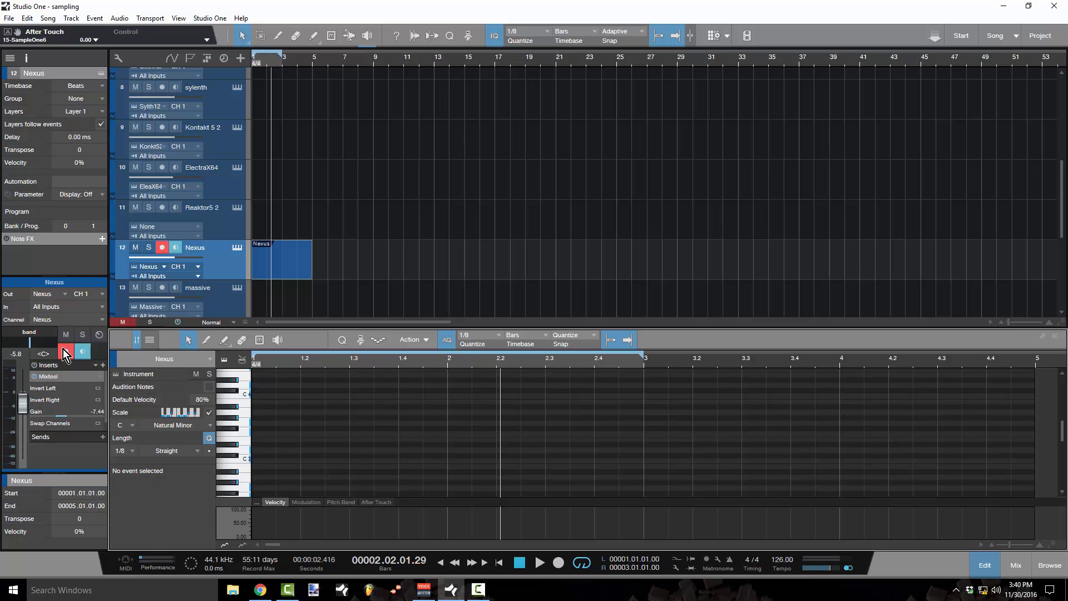
Shorten the empty Nexus clip to end at the start of bar 3, and delete the clip from the track.
left_click_drag(310, 277, 281, 282)
left_click_drag(366, 276, 214, 236)
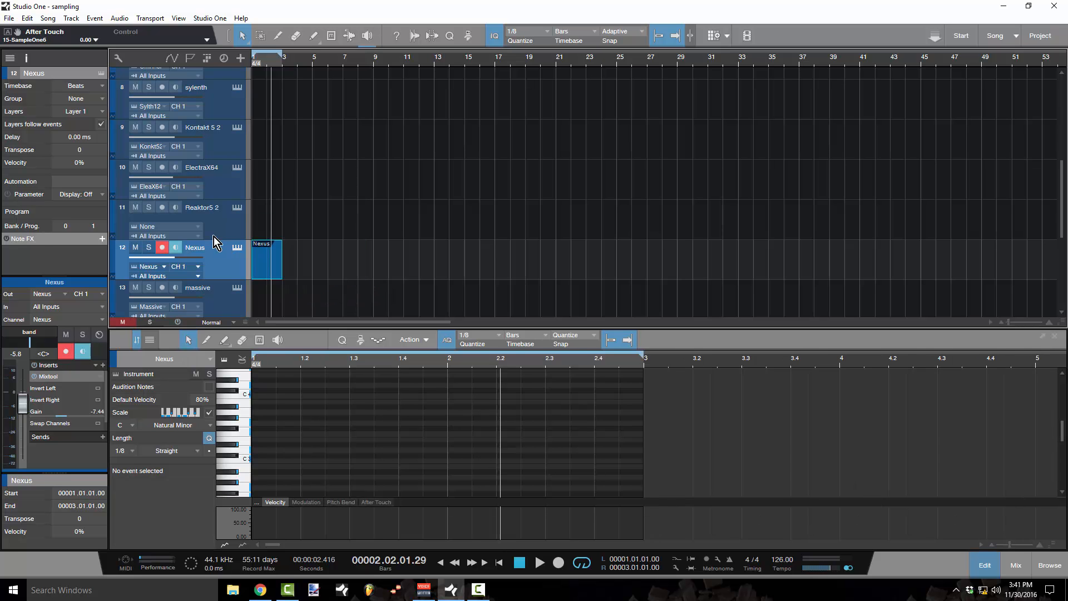
key("Delete")
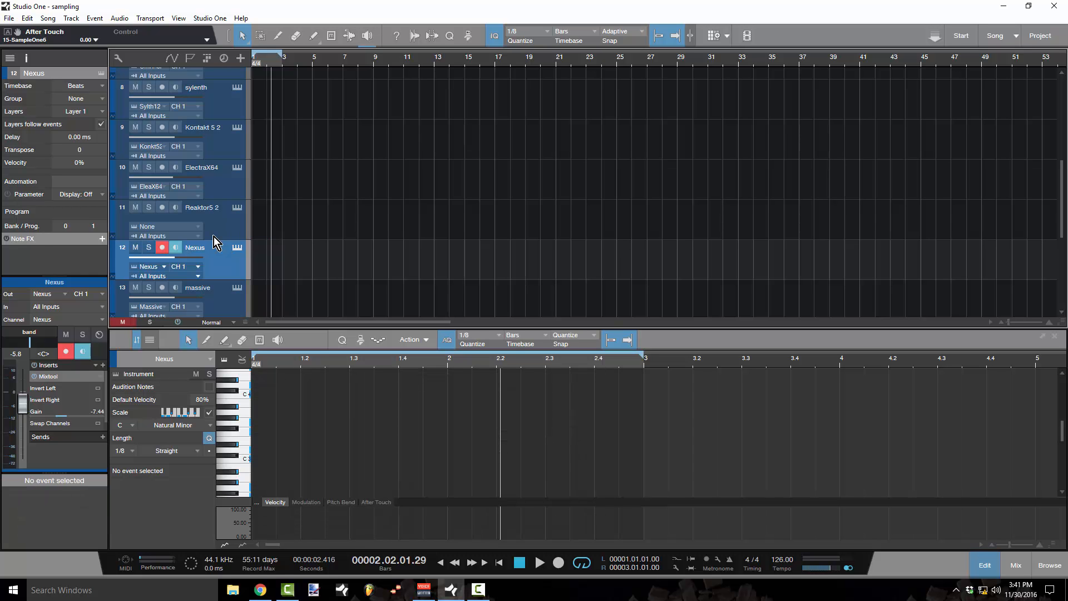